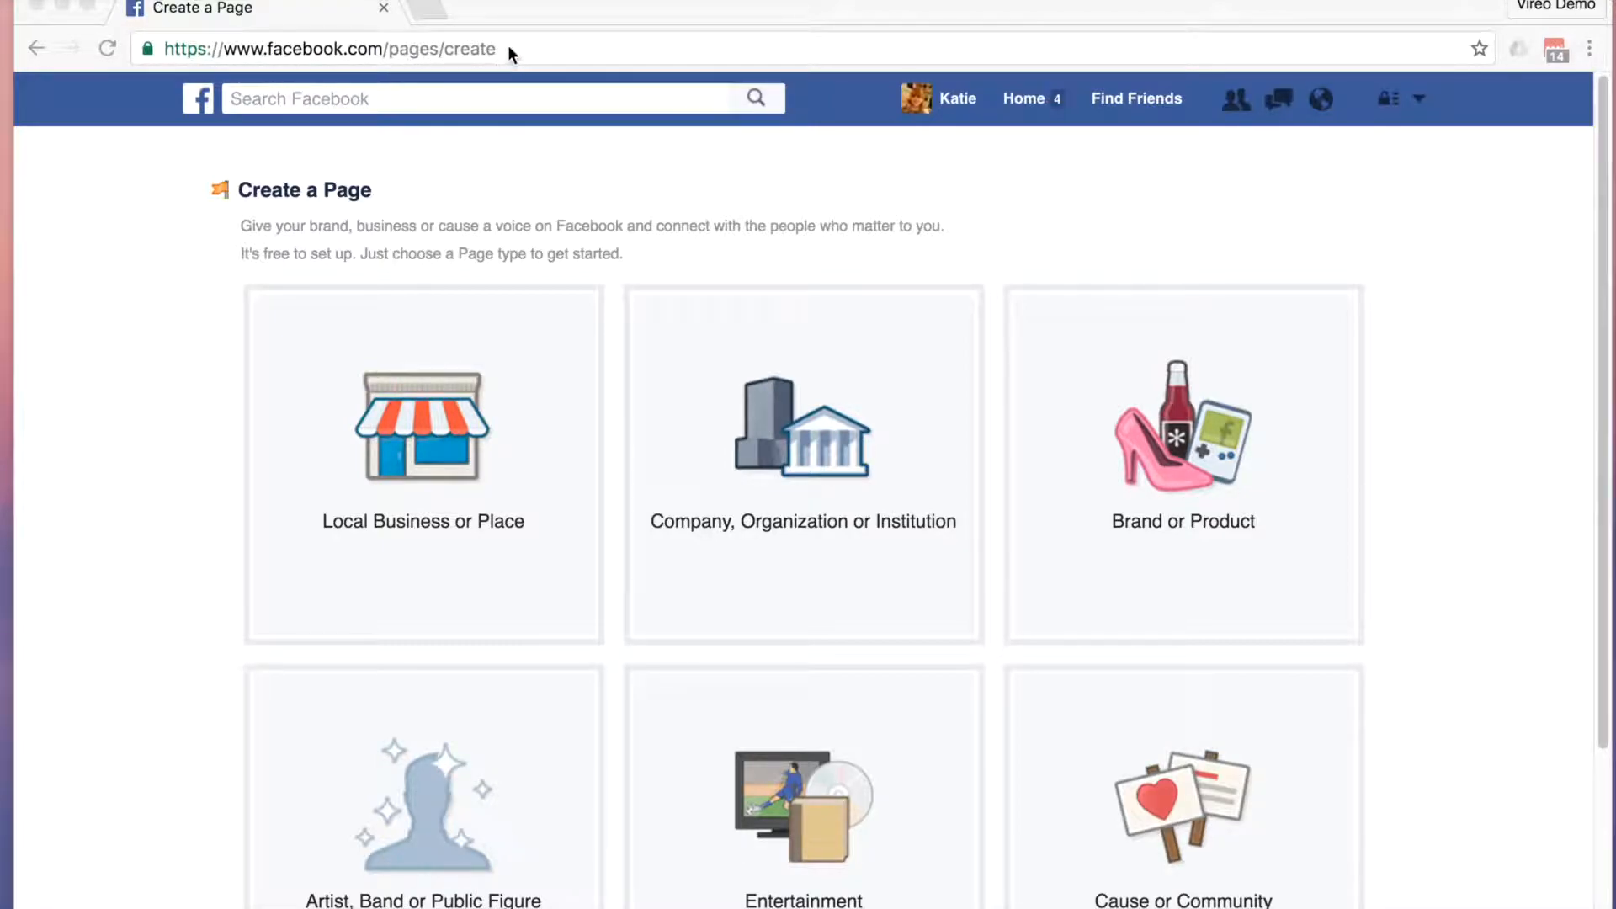
- Choose Brand or Product as the page type and set its category to Health/Beauty
{"action": "left_click", "coordinate": [476, 470]}
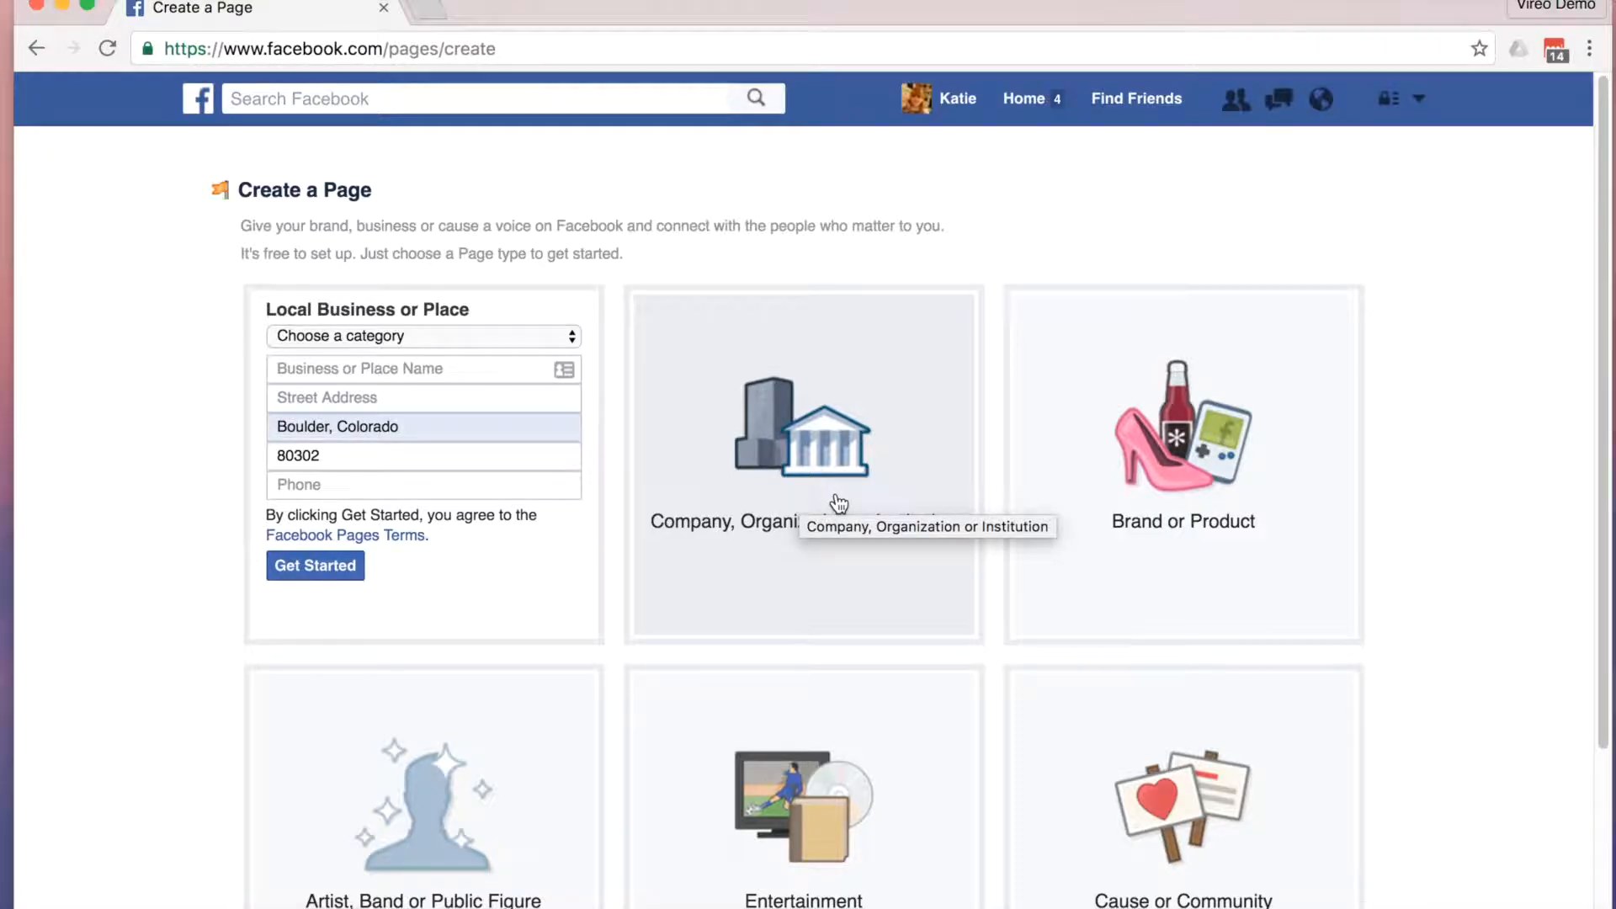
{"action": "left_click", "coordinate": [1160, 515]}
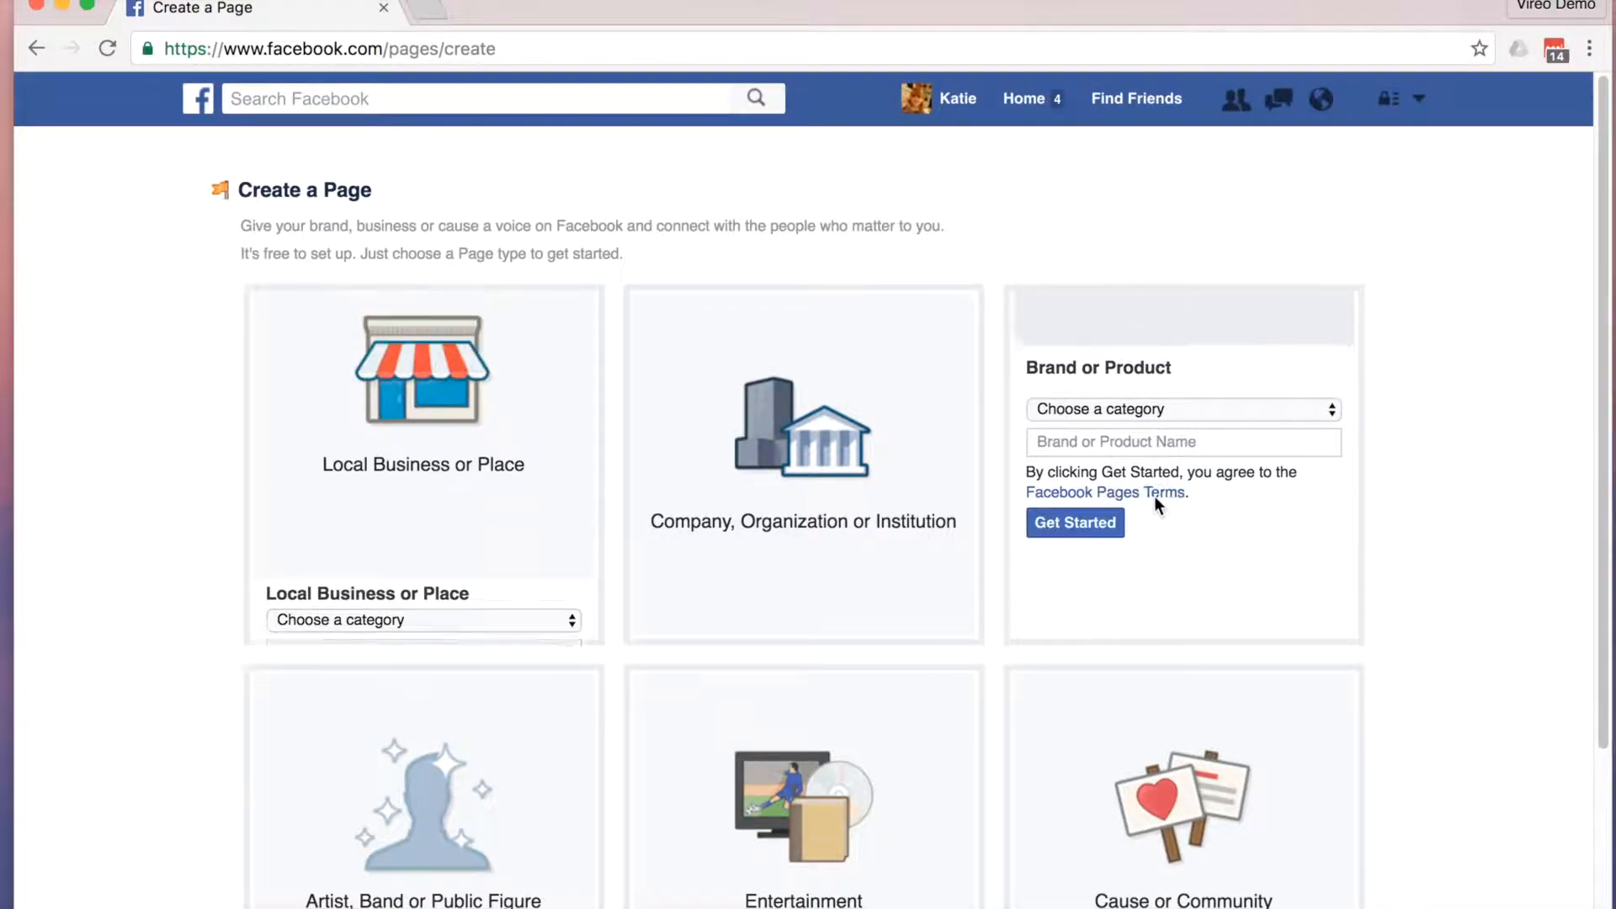
{"action": "left_click", "coordinate": [1212, 355]}
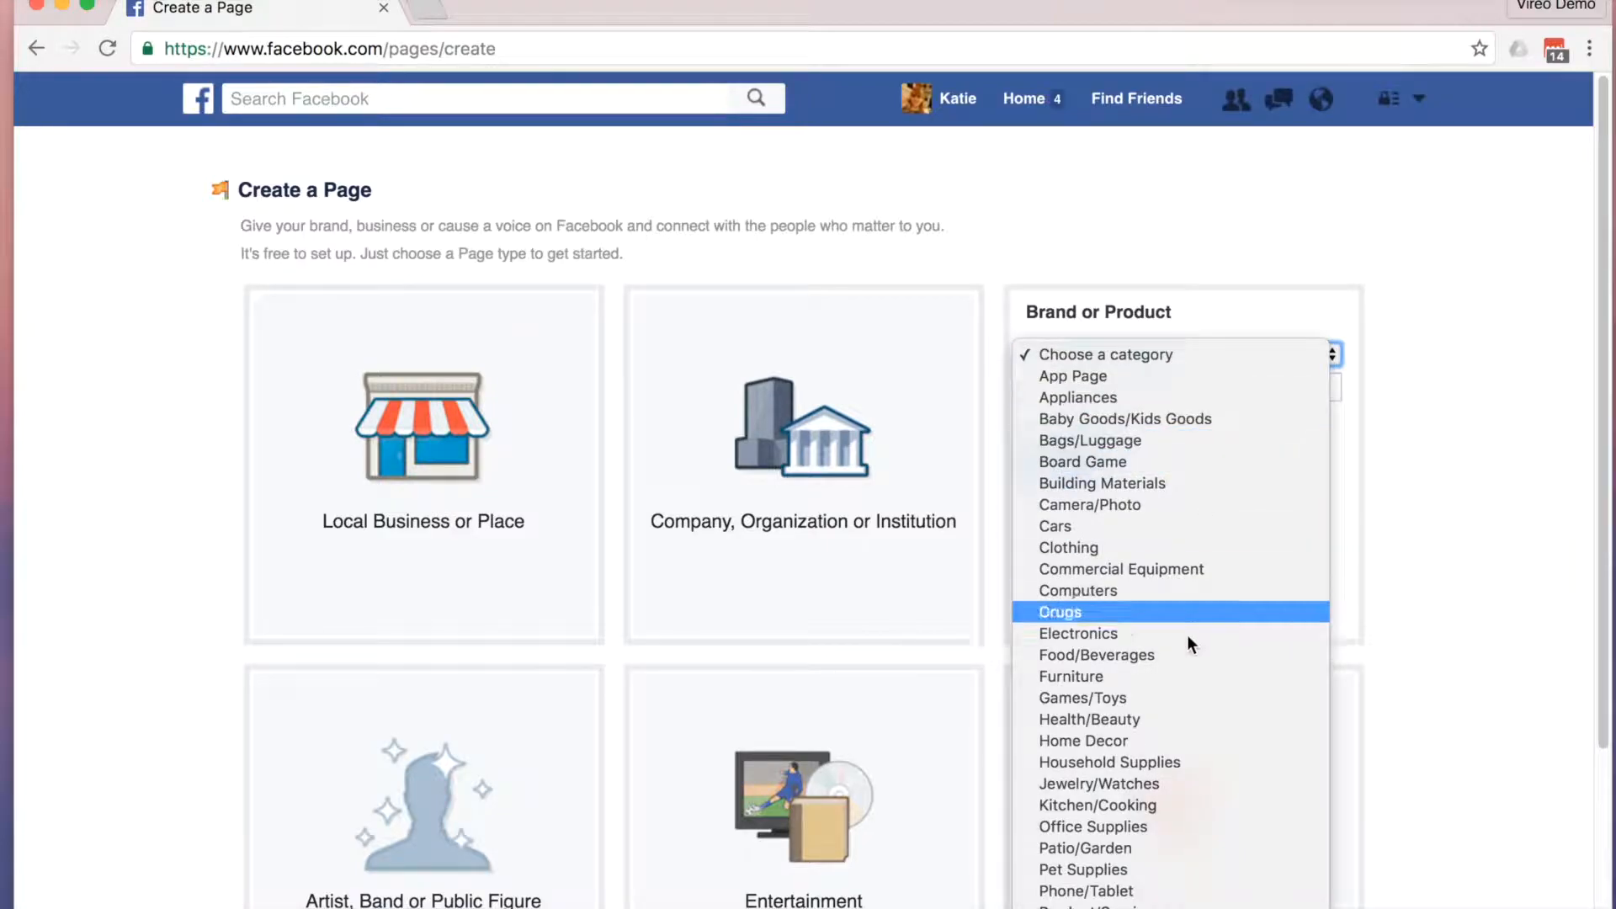
{"action": "left_click", "coordinate": [1179, 717]}
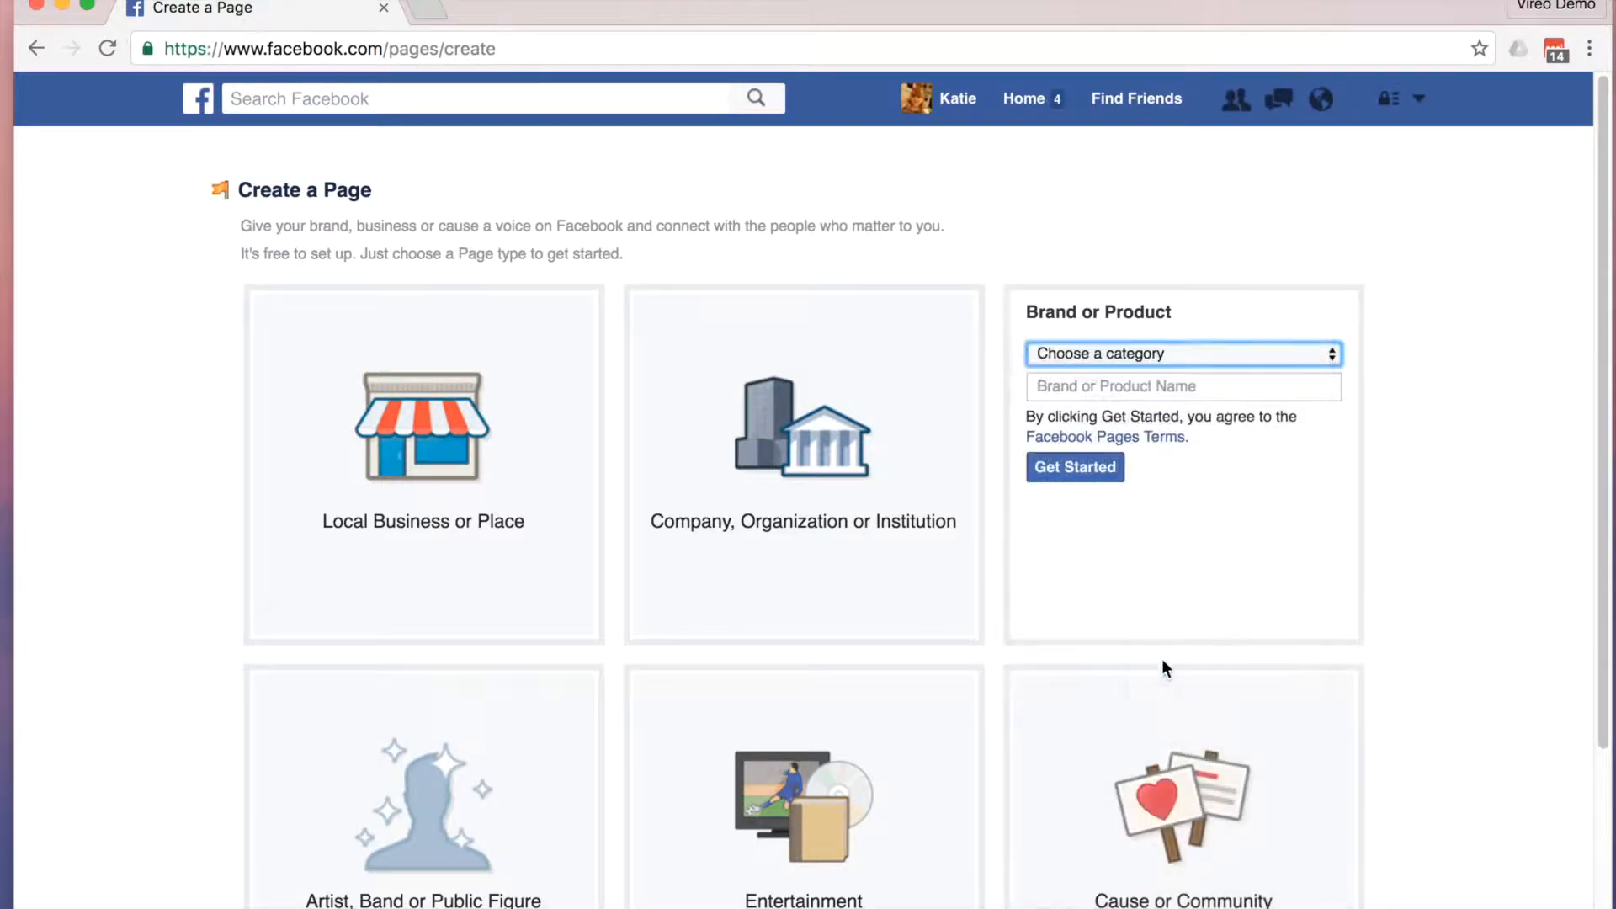
- Name the brand page "Katie's Makeup Page" and start its setup
{"action": "left_click", "coordinate": [1136, 383]}
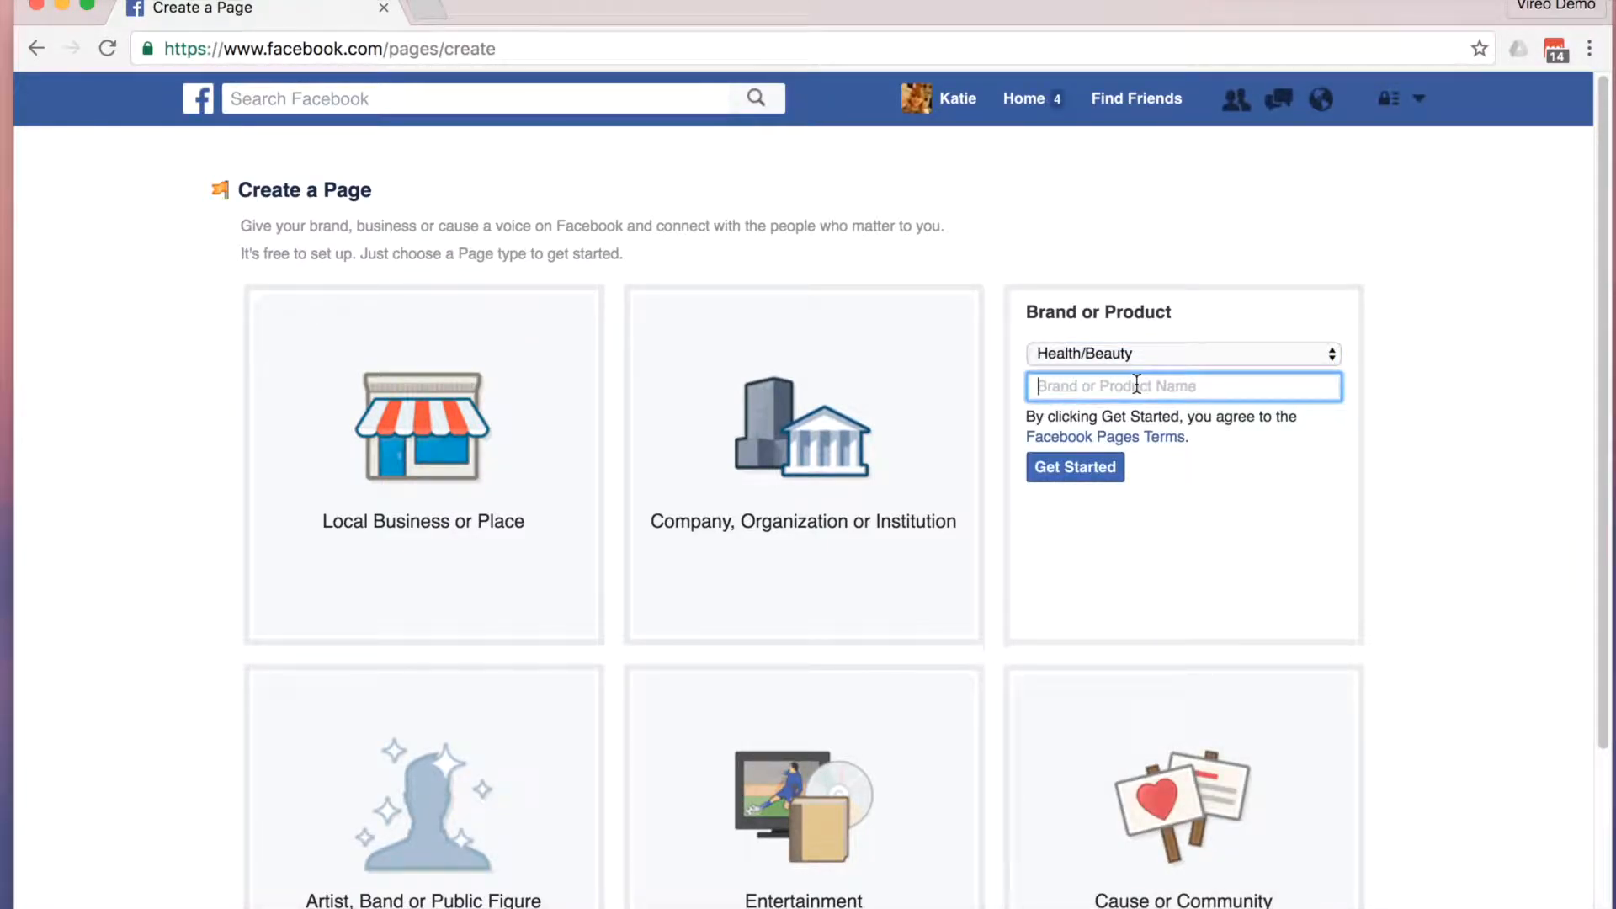
{"action": "type", "text": "Ka"}
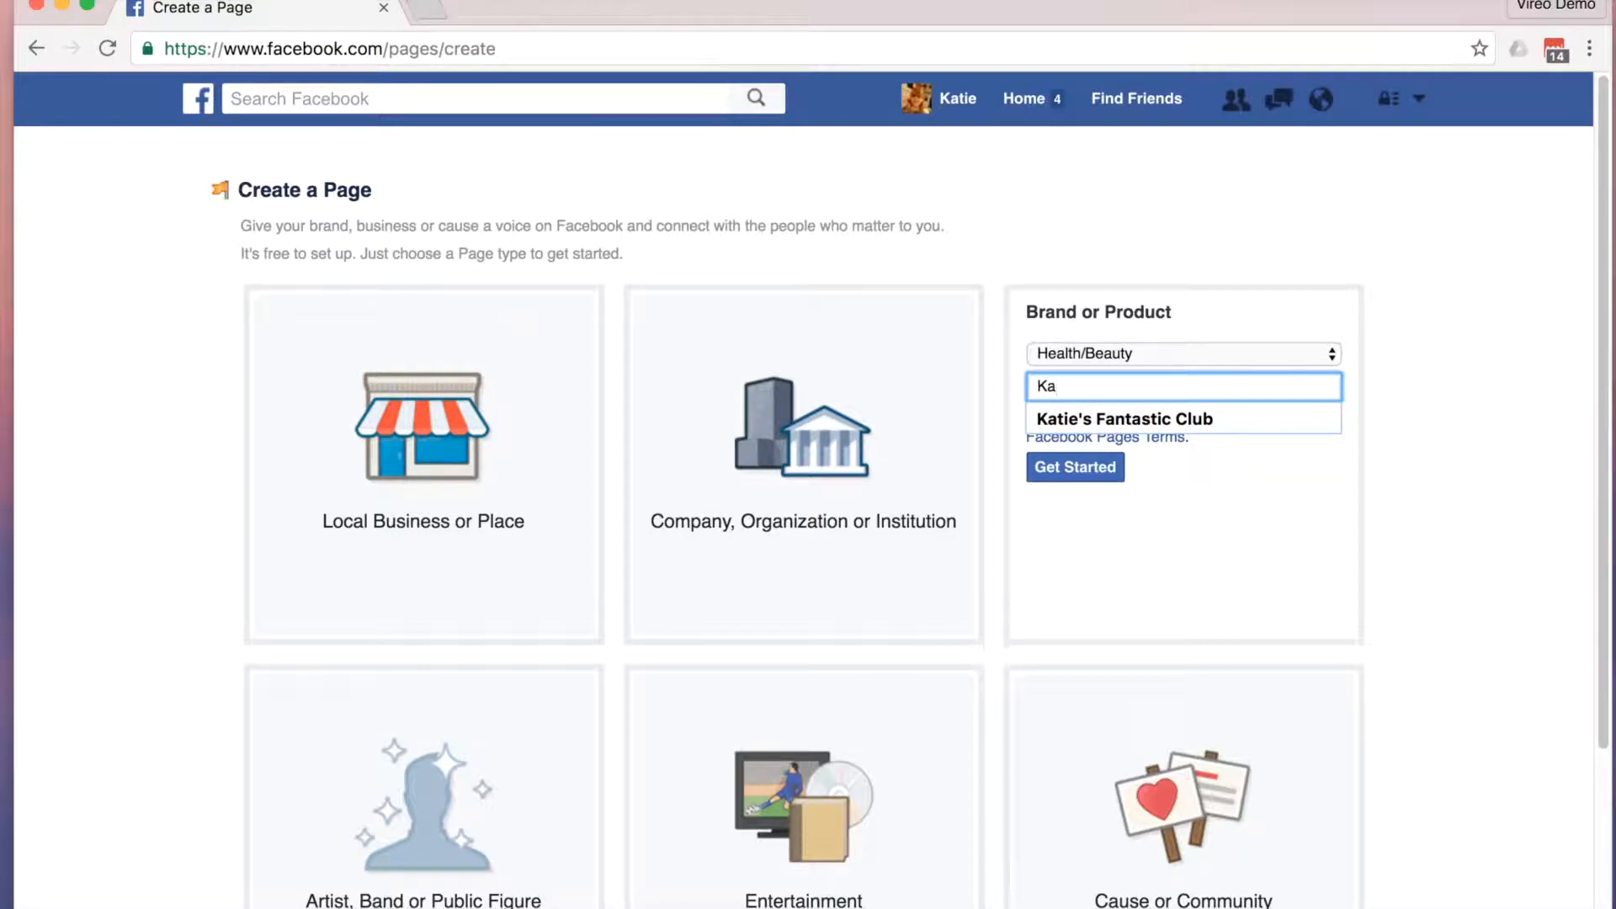
{"action": "type", "text": "t"}
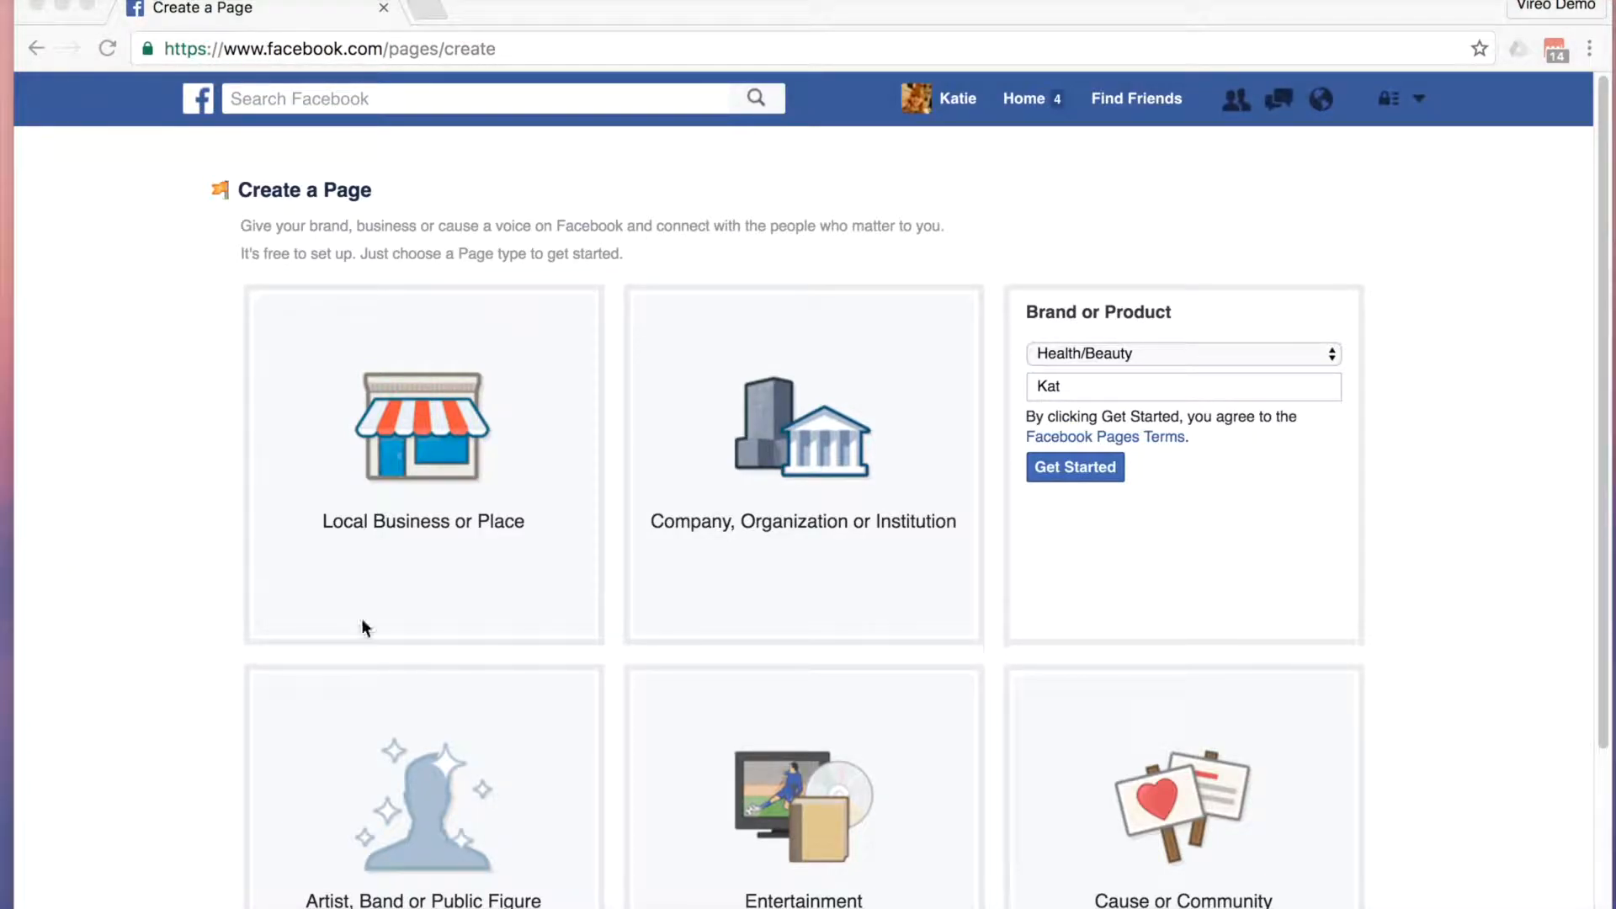
{"action": "left_click", "coordinate": [1125, 386]}
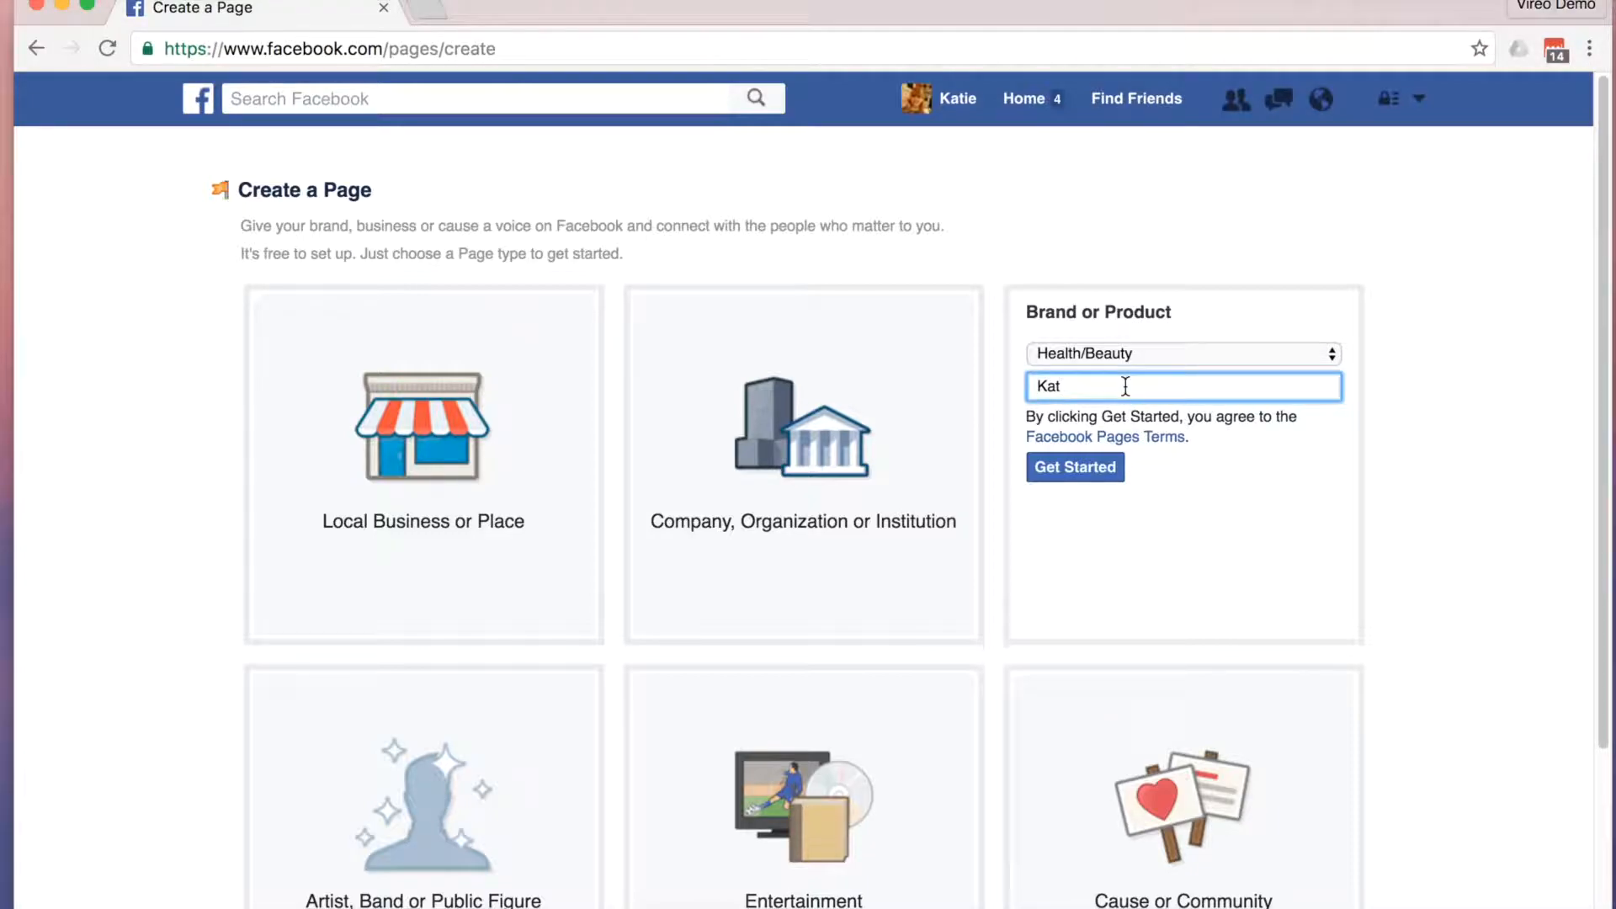
{"action": "type", "text": "ie's Makeup Page"}
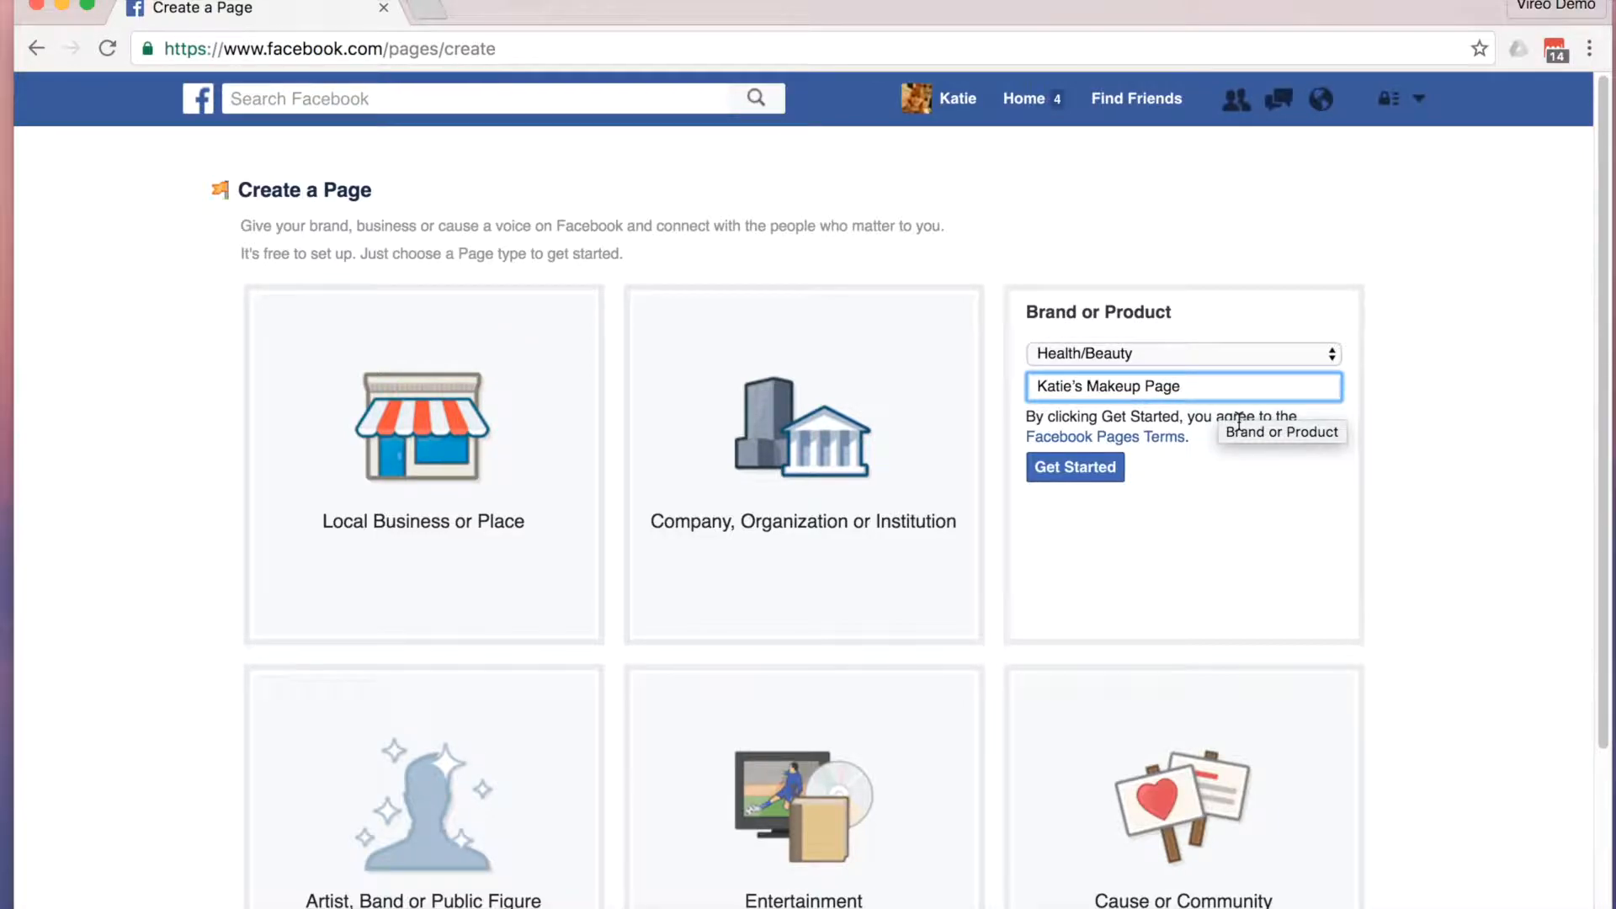
{"action": "left_click", "coordinate": [1099, 473]}
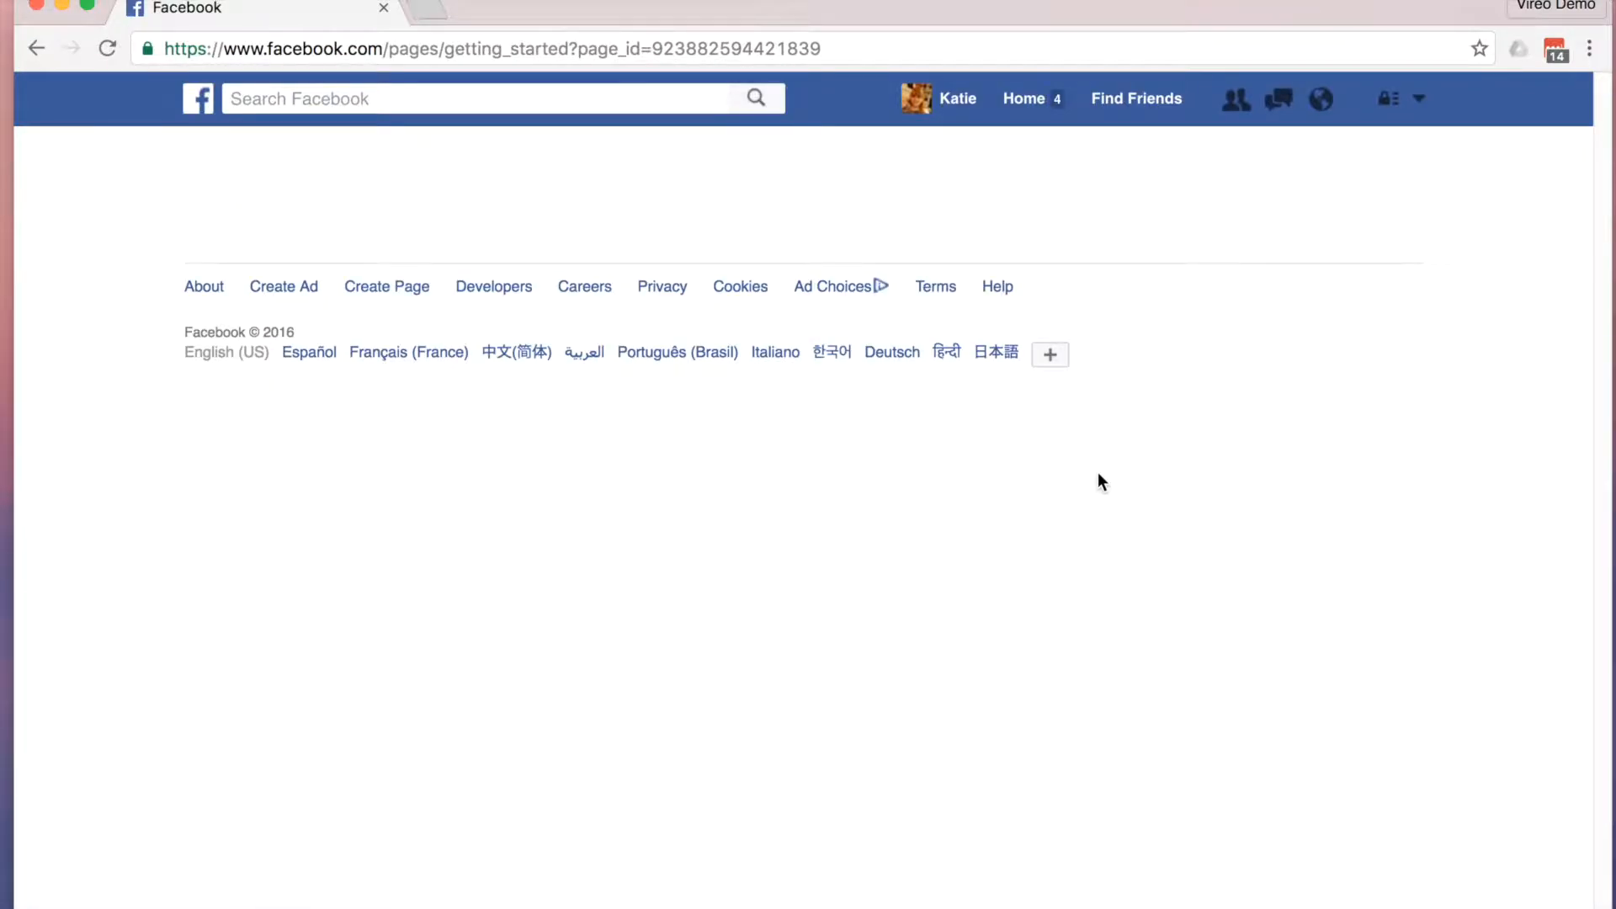
- Enter the page description "Katie’s Makeup Page is where you go when you want to be pampered. You’ll walk out feeling like a million bucks!"
{"action": "left_click", "coordinate": [701, 455]}
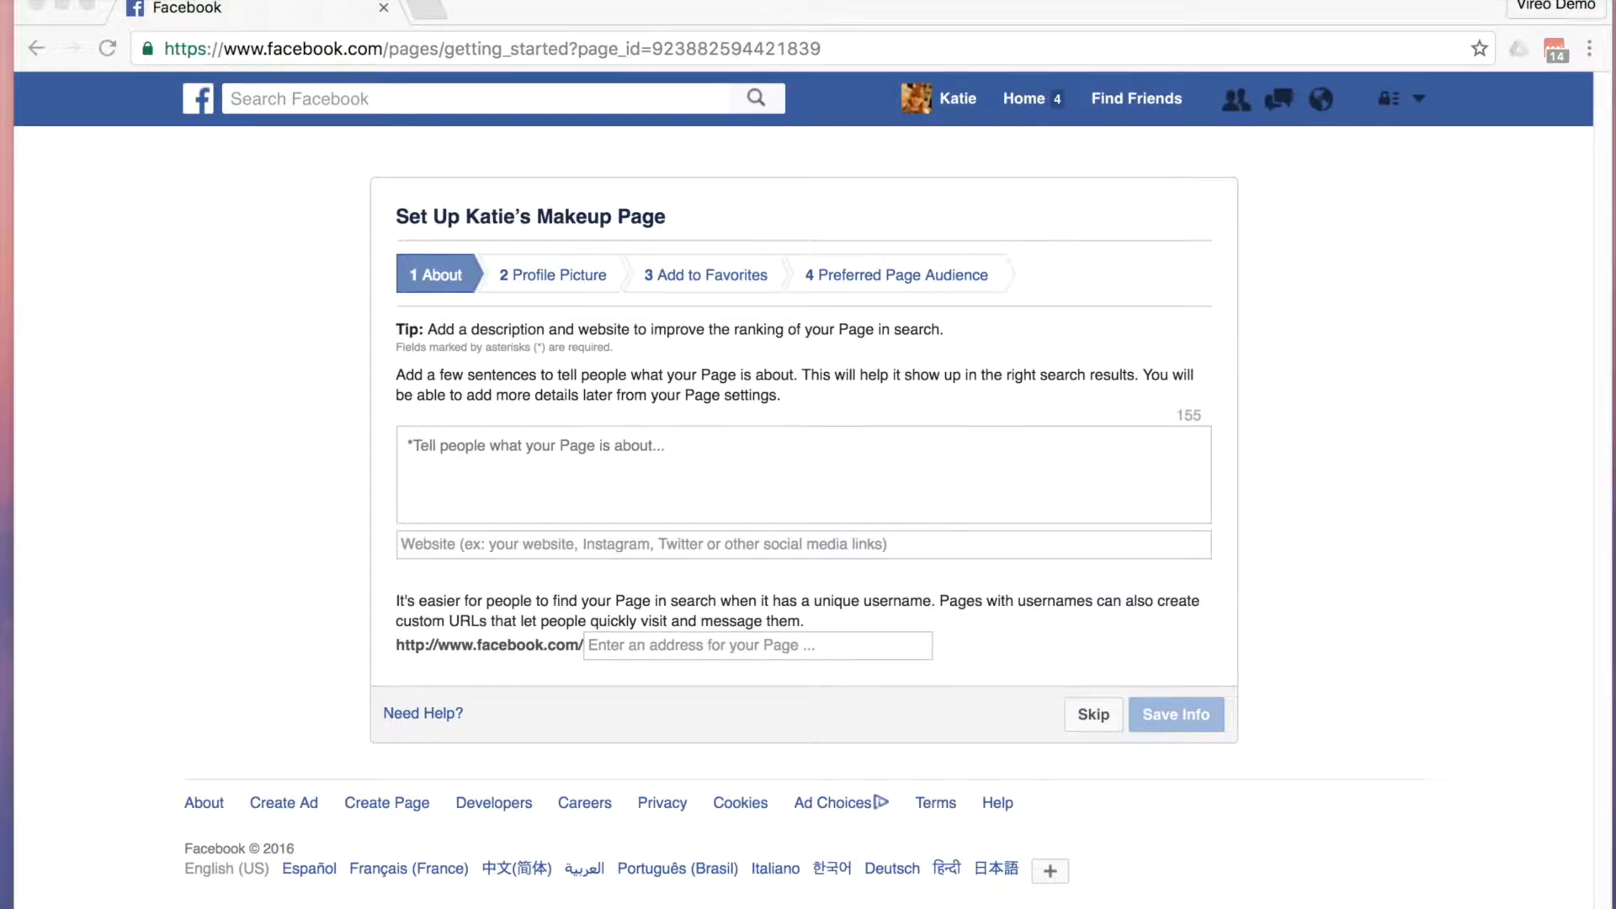
{"action": "left_click", "coordinate": [596, 451]}
{"action": "type", "text": "Katie’s Makeup Page is where you go when you want to be pampered. You’ll walk out feeling like a million bucks!"}
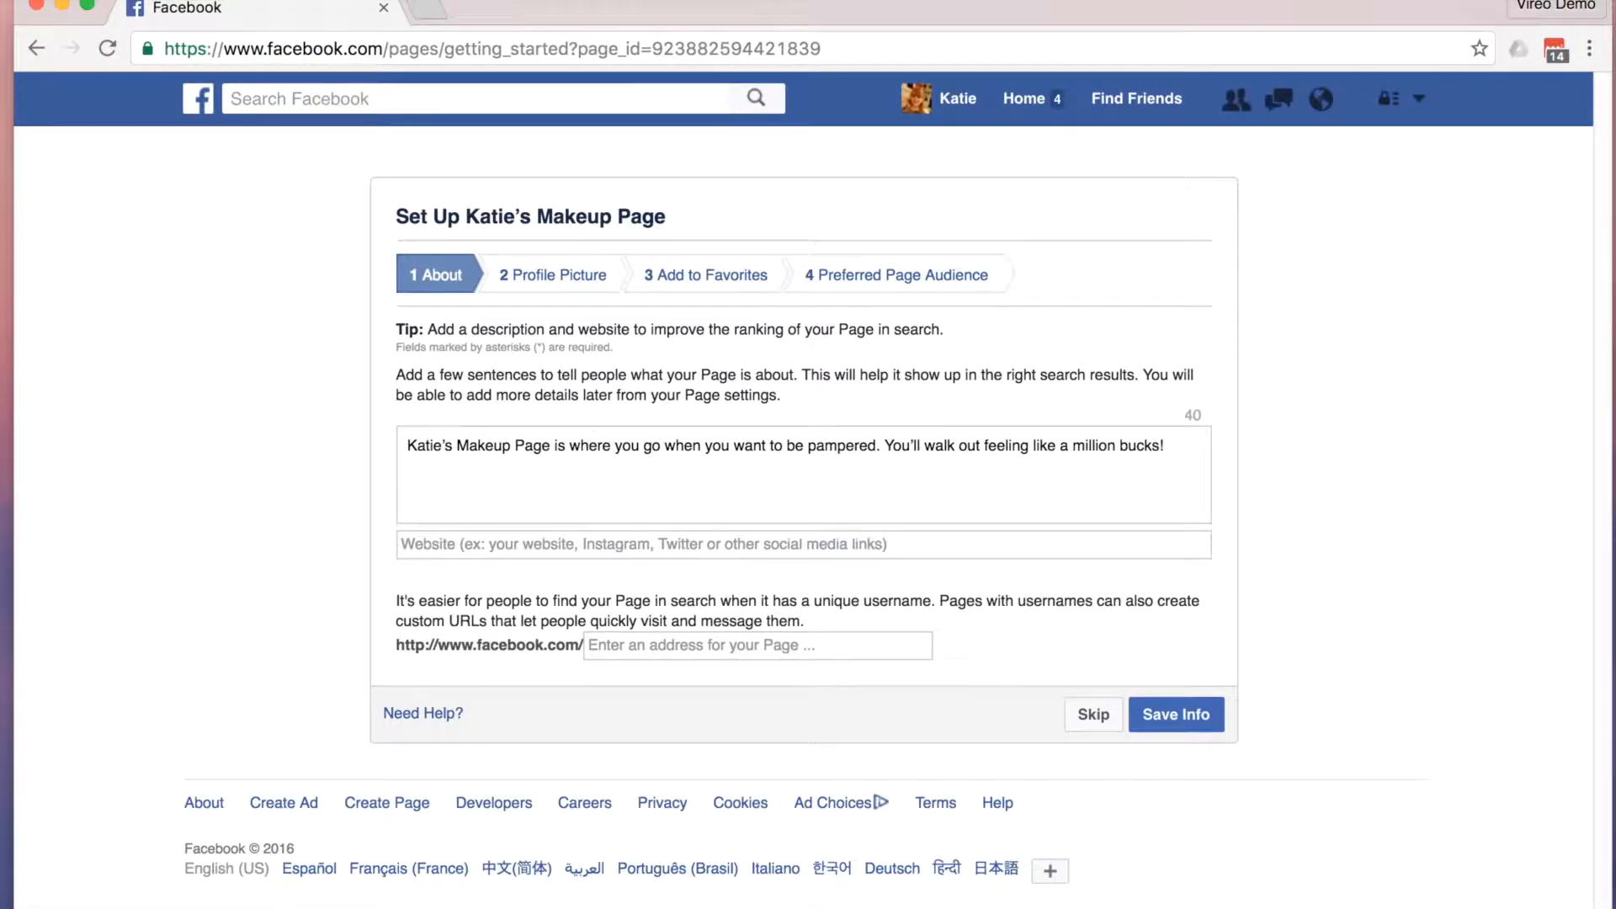
{"action": "key", "text": "super+Tab"}
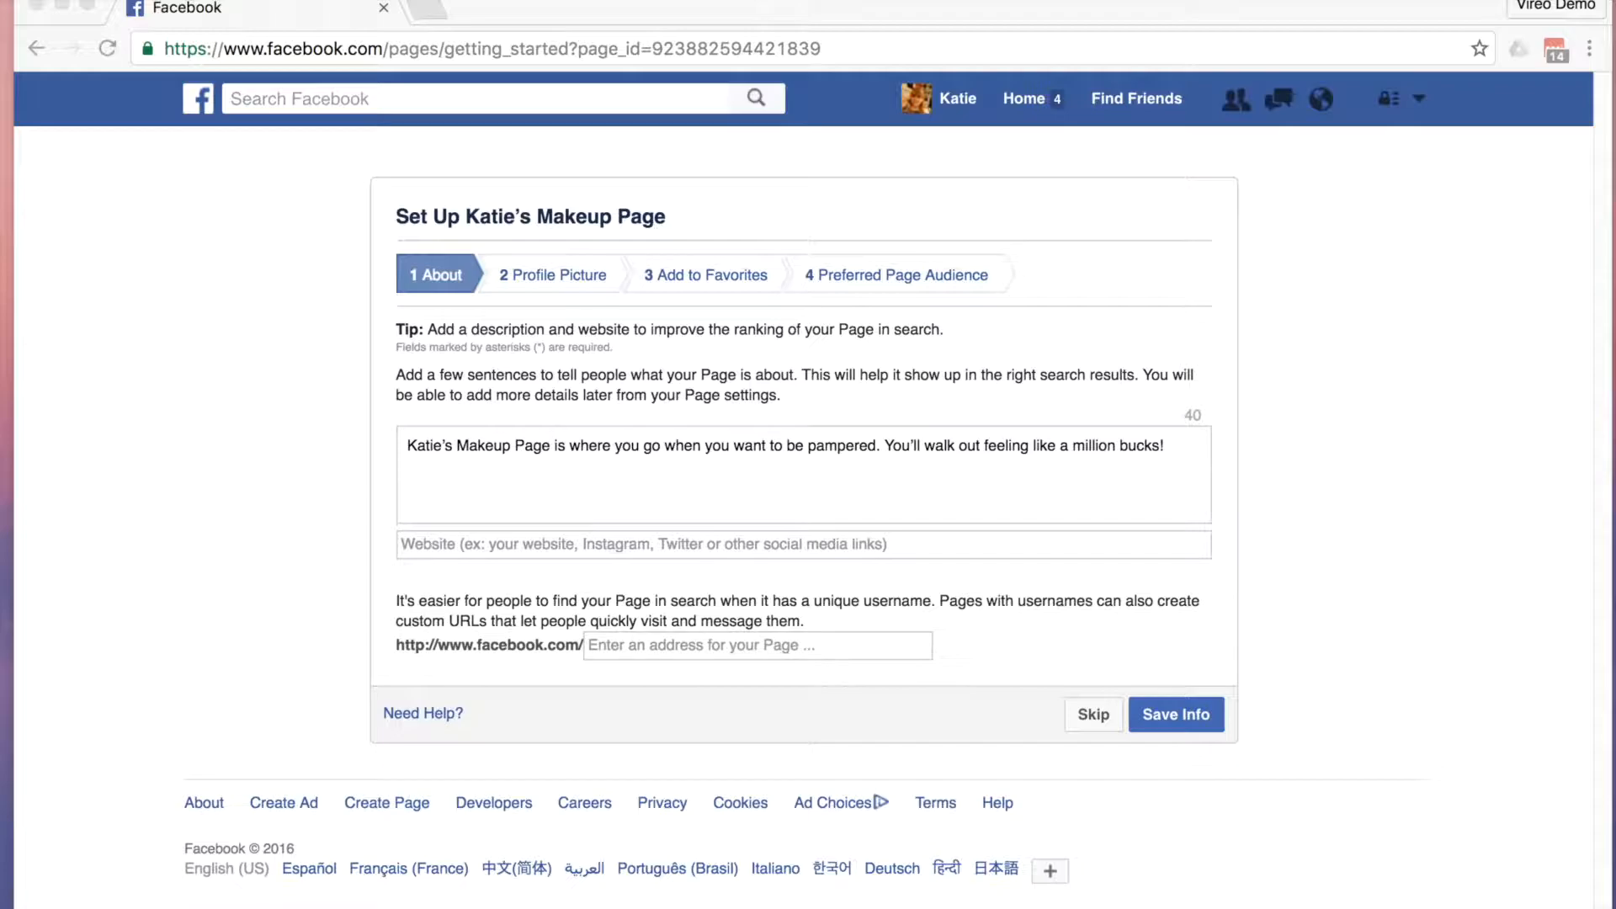
{"action": "left_click", "coordinate": [606, 547]}
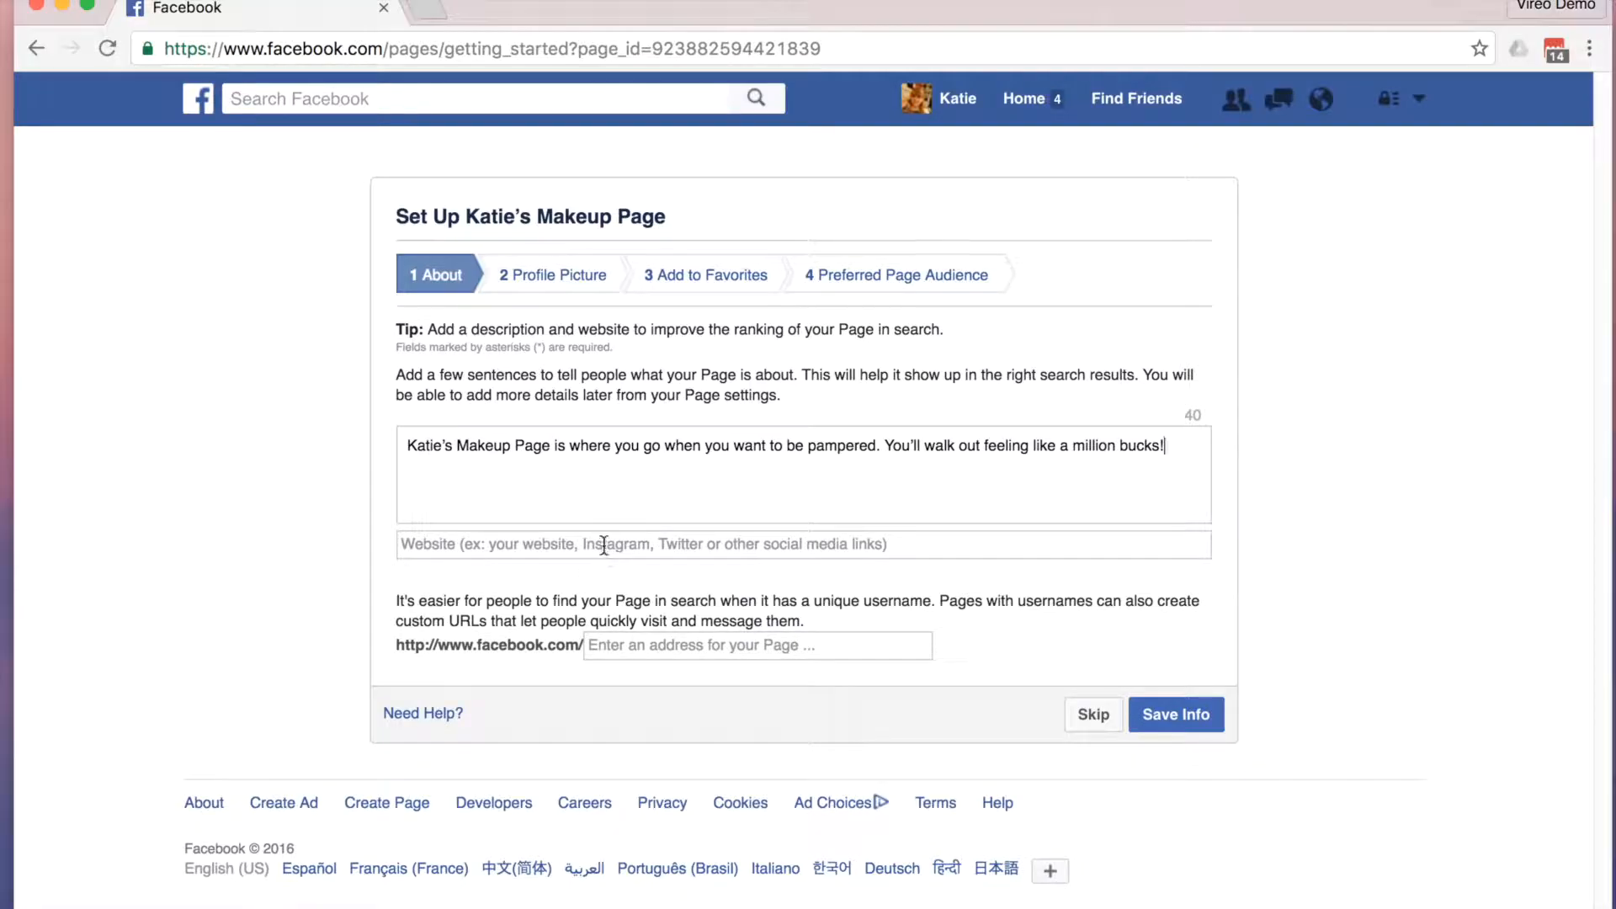
{"action": "left_click", "coordinate": [616, 543]}
{"action": "type", "text": "http://katiesmakeuppage.com/"}
{"action": "key", "text": "super+a"}
{"action": "type", "text": "http://katiesmakeuppage.com/"}
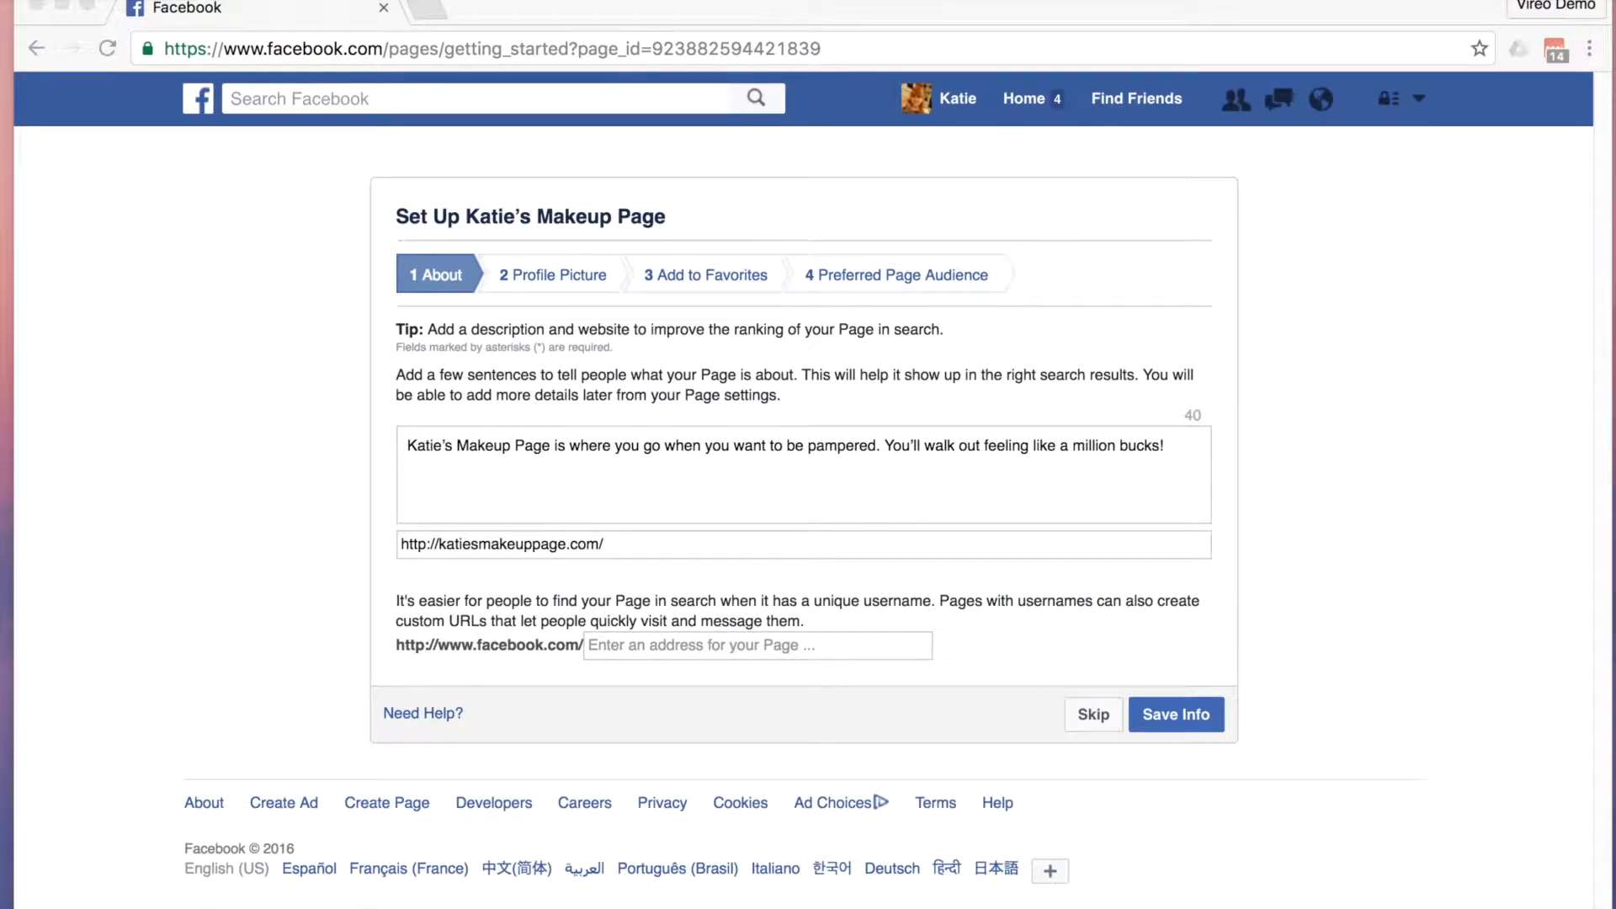
- Set the page's unique Facebook address to katiesmakeuppage and save the About information
{"action": "left_click", "coordinate": [741, 643]}
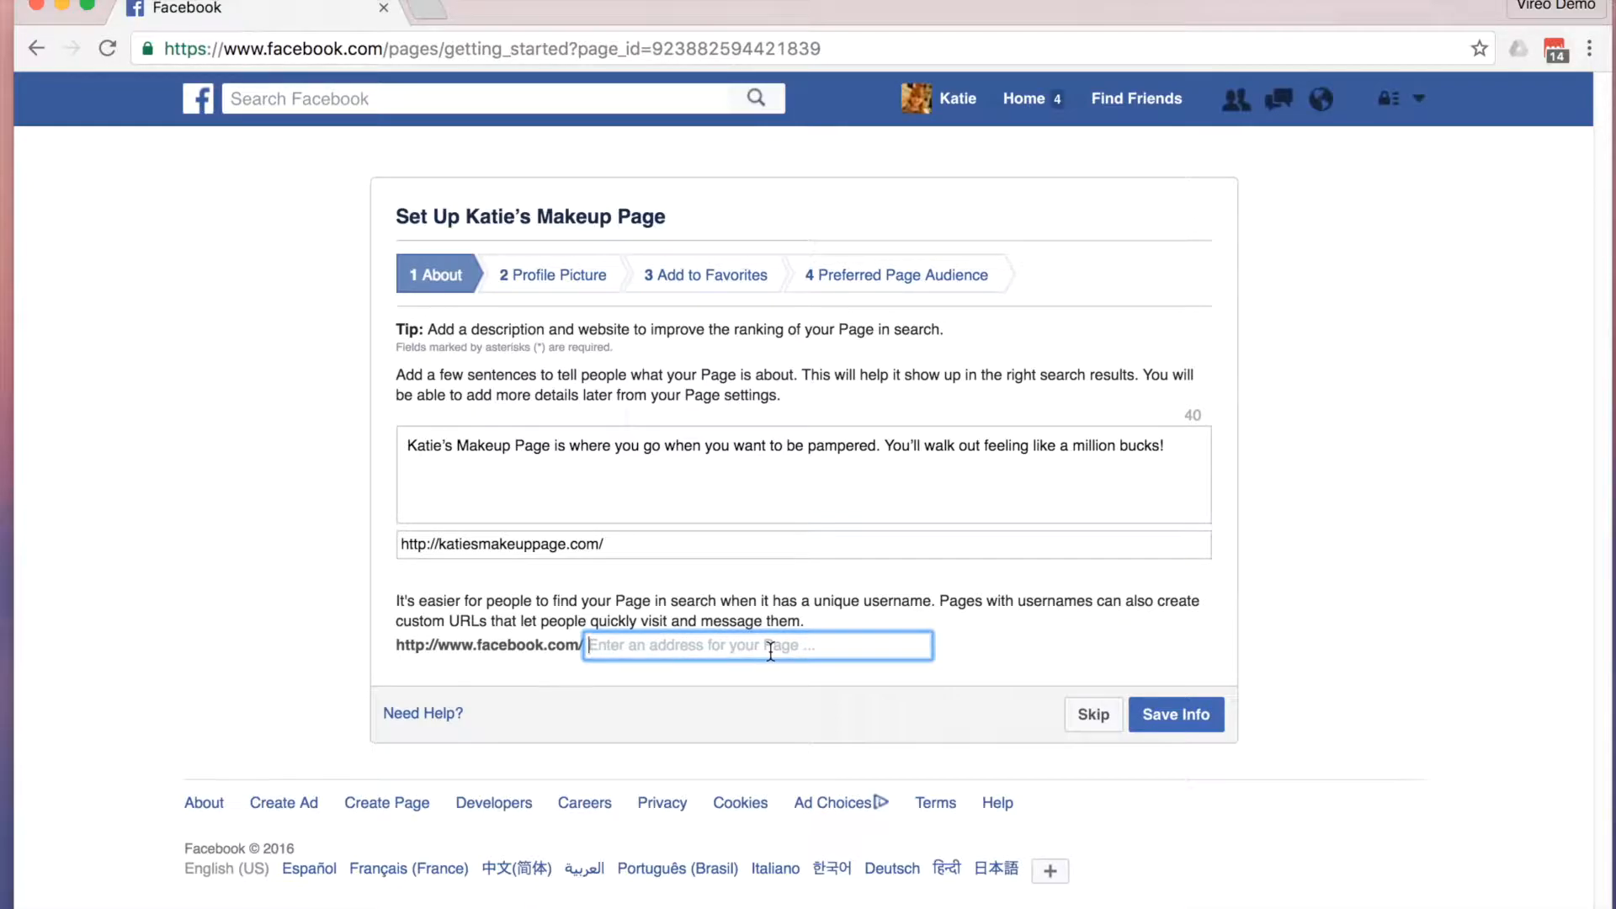
{"action": "type", "text": "katiesmakeuppage"}
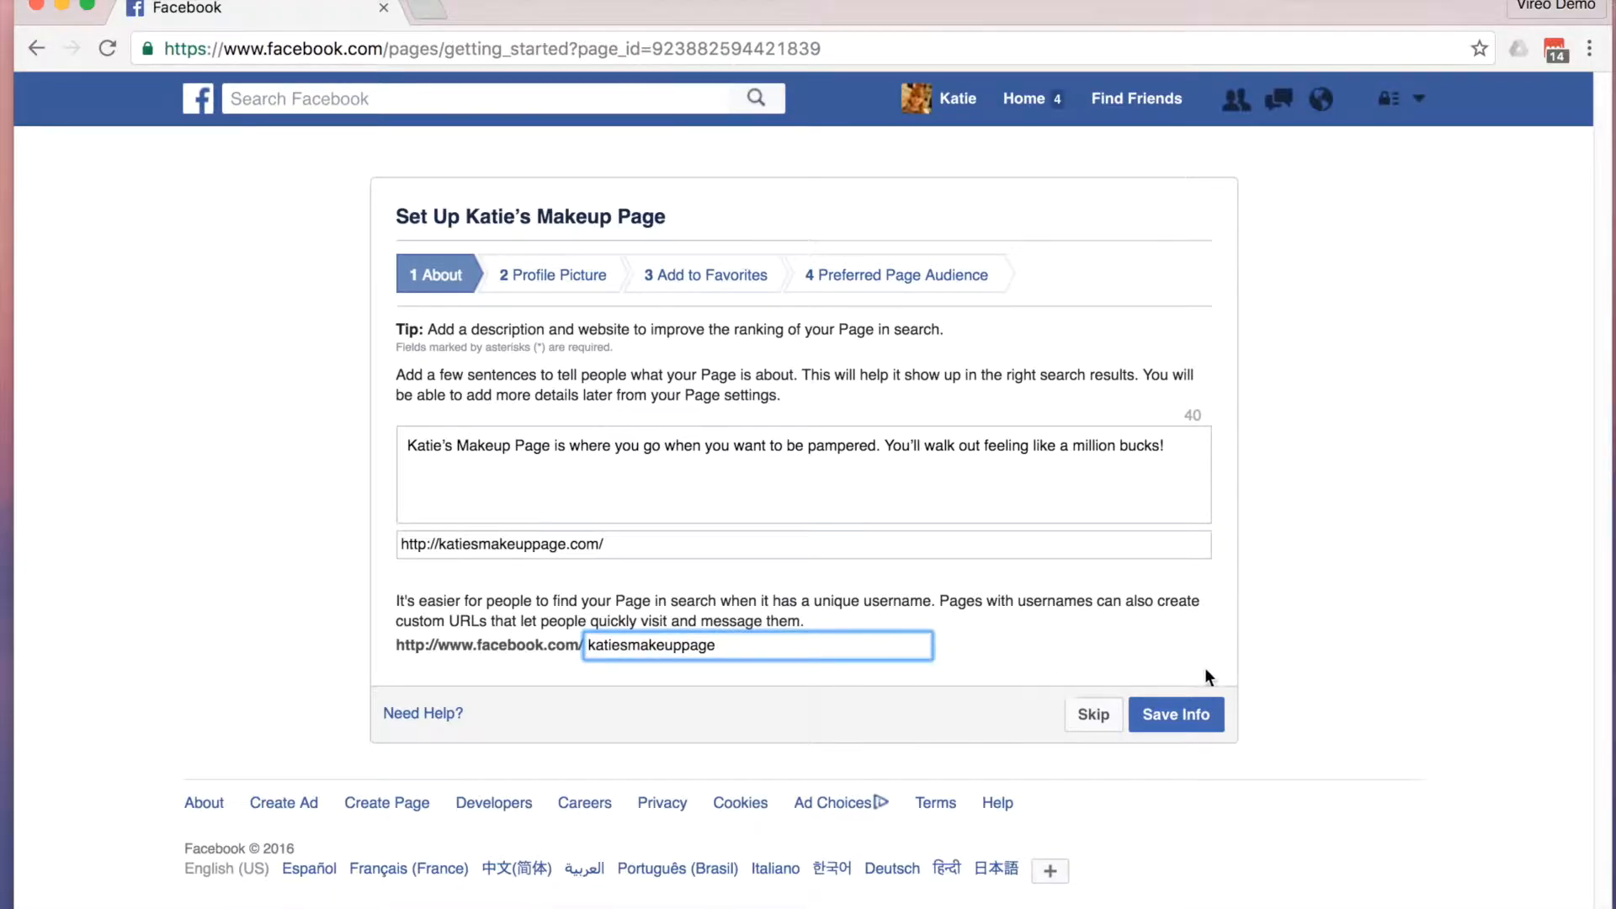
{"action": "left_click", "coordinate": [1203, 722]}
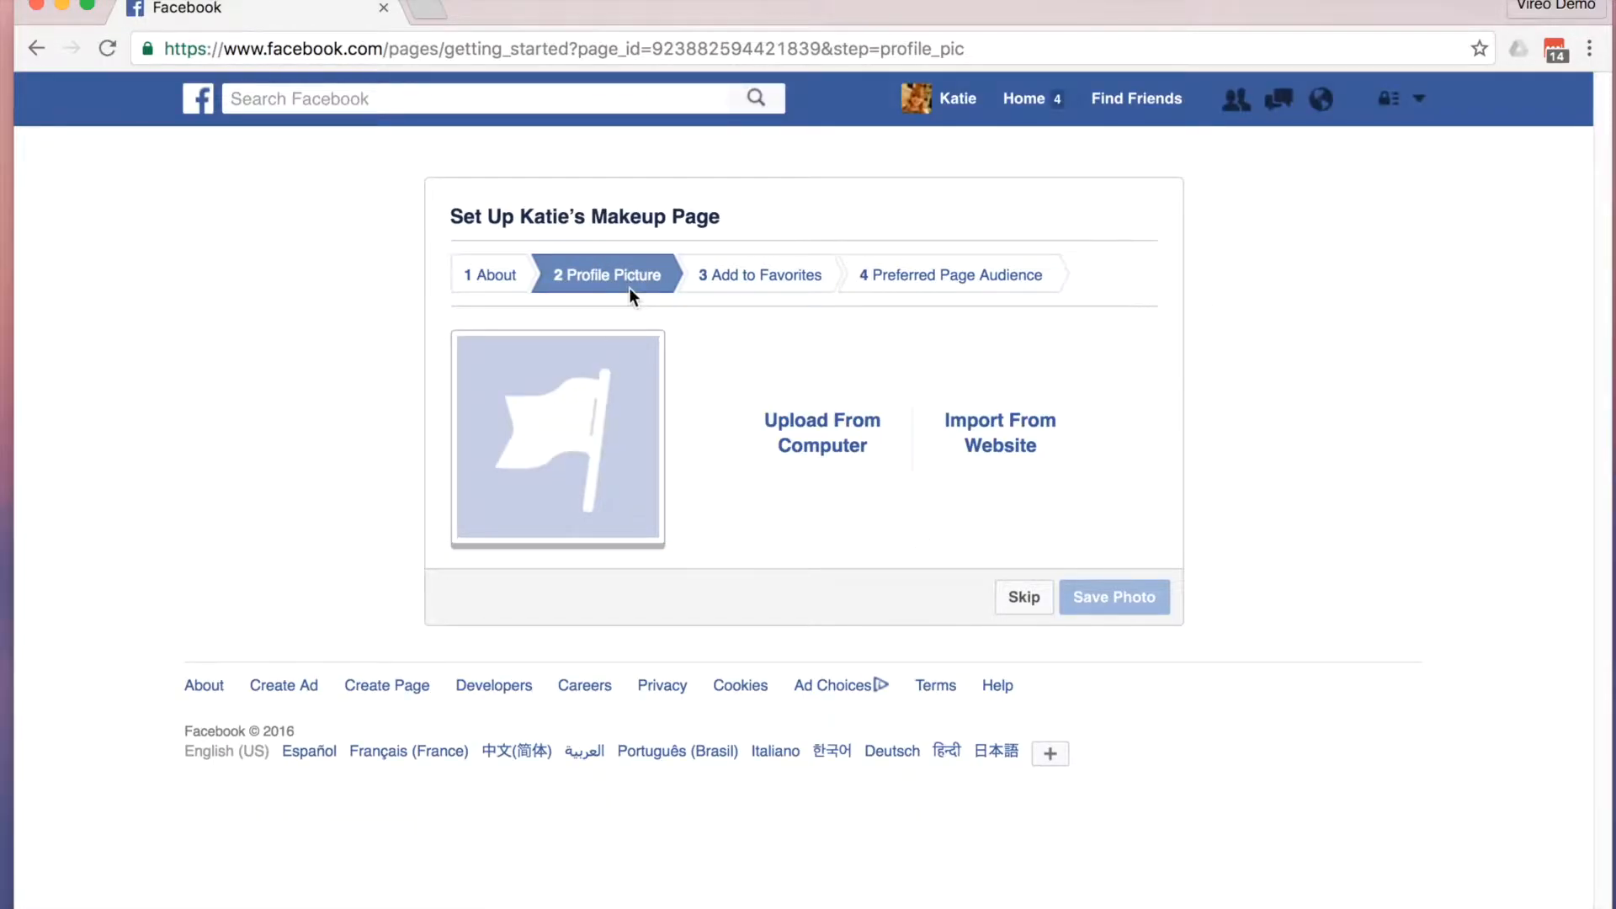
- Upload the make-up brushes JPG from the computer's Desktop folder as the profile picture and continue the setup
{"action": "left_click", "coordinate": [808, 435]}
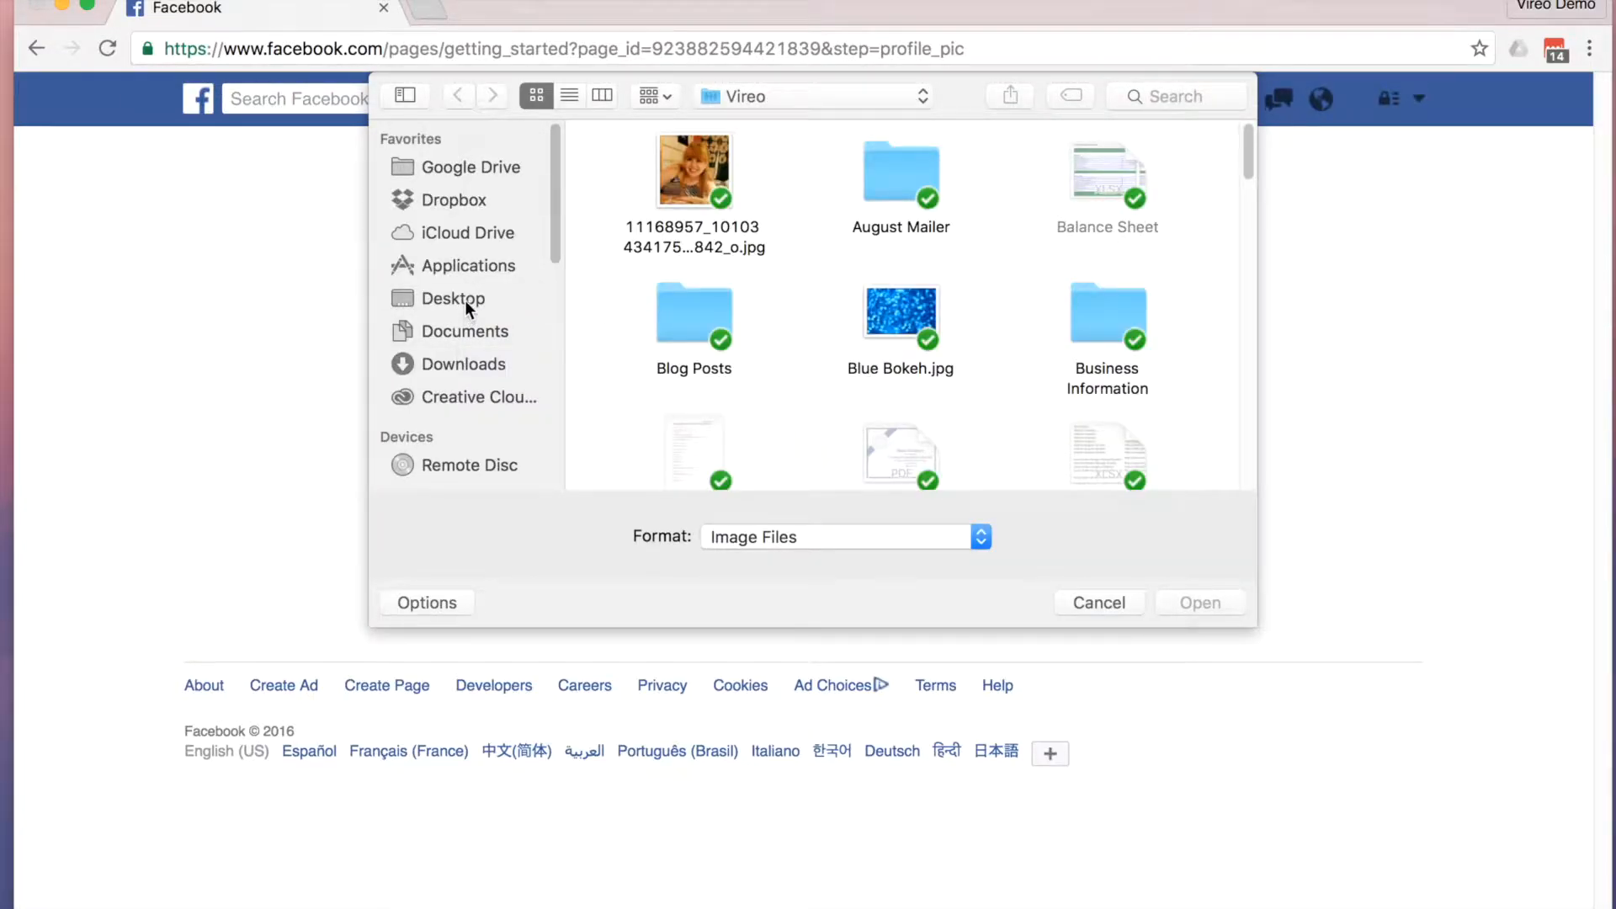
{"action": "left_click", "coordinate": [465, 300]}
{"action": "scroll", "coordinate": [885, 295], "scroll_direction": "down", "scroll_amount": 5}
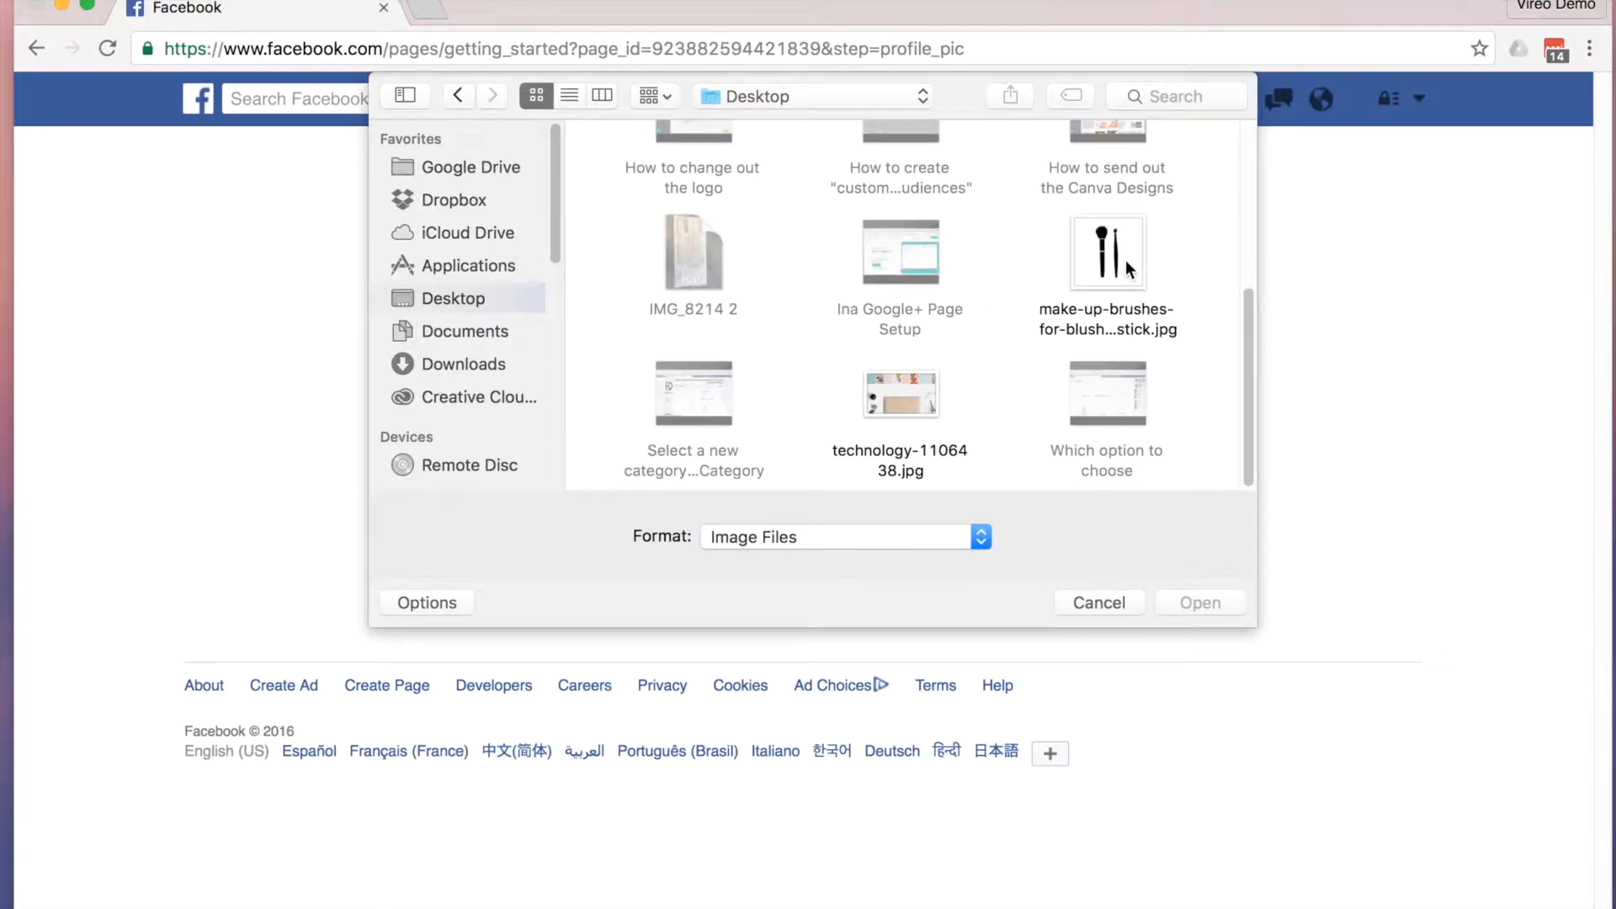
{"action": "left_click", "coordinate": [1124, 260]}
{"action": "left_click", "coordinate": [1218, 599]}
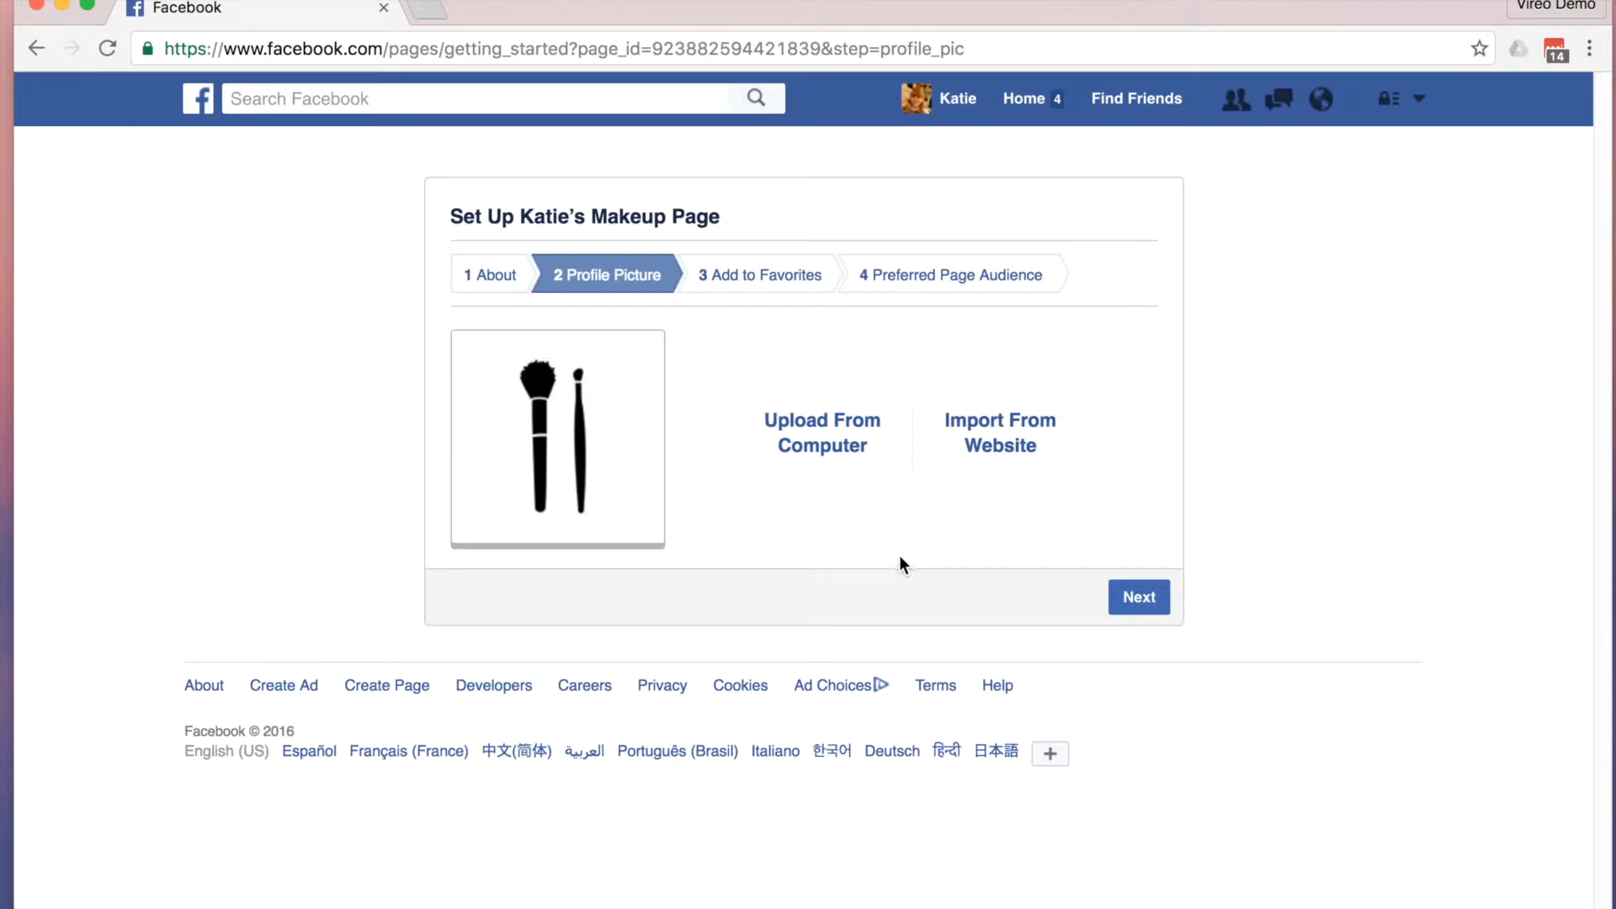
{"action": "left_click", "coordinate": [1139, 599]}
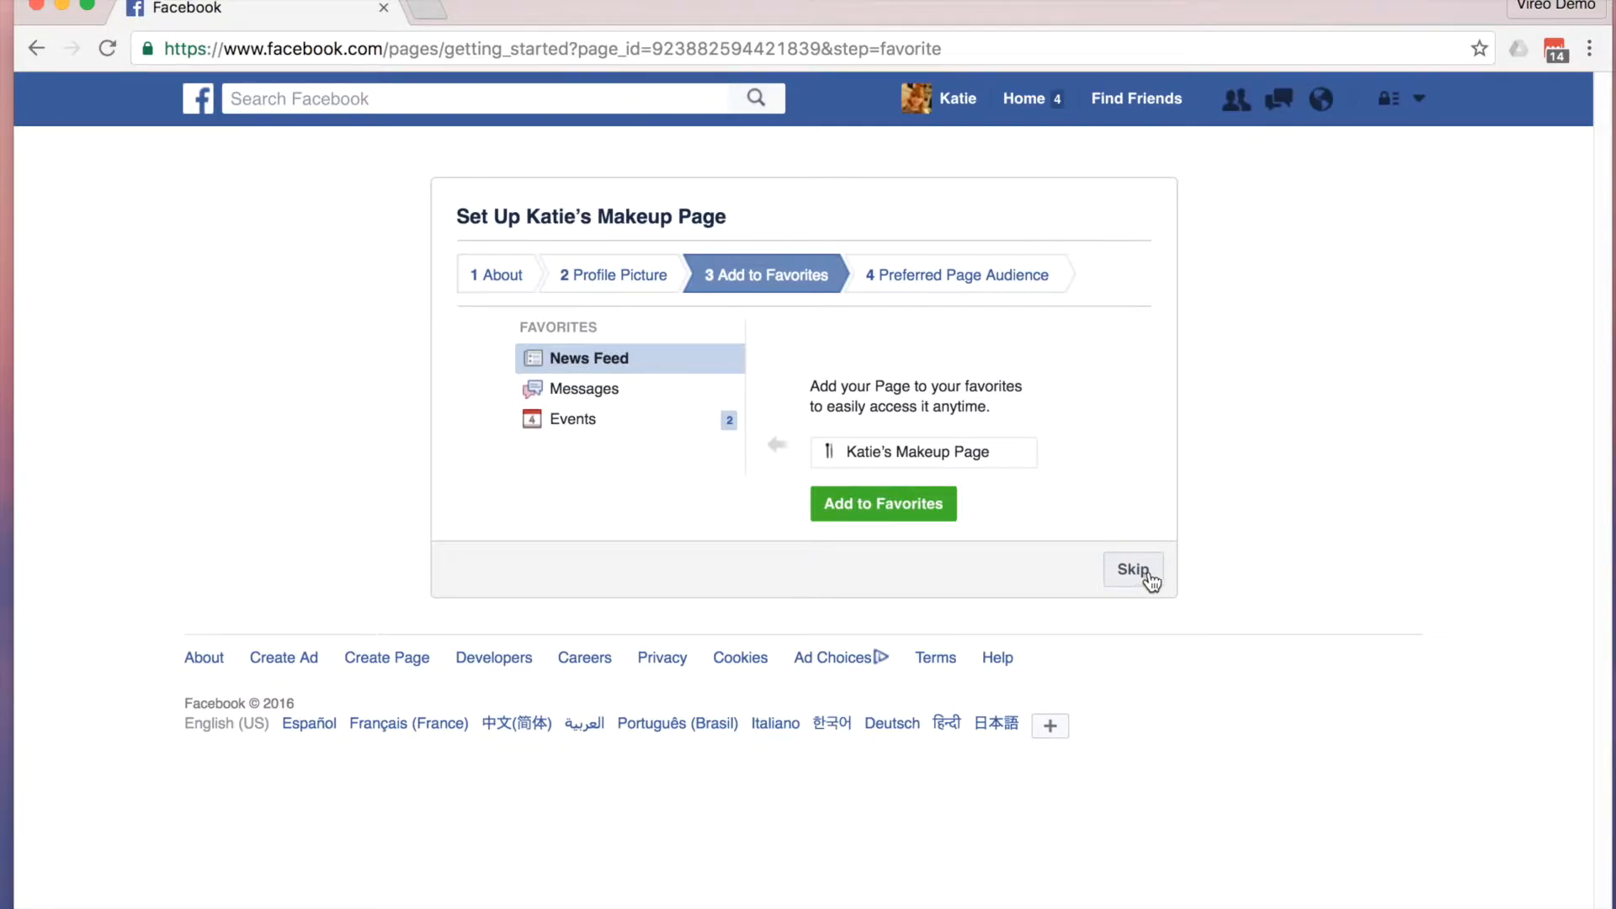
- Add the page to favorites and save the preferred page audience with its default settings
{"action": "left_click", "coordinate": [923, 515]}
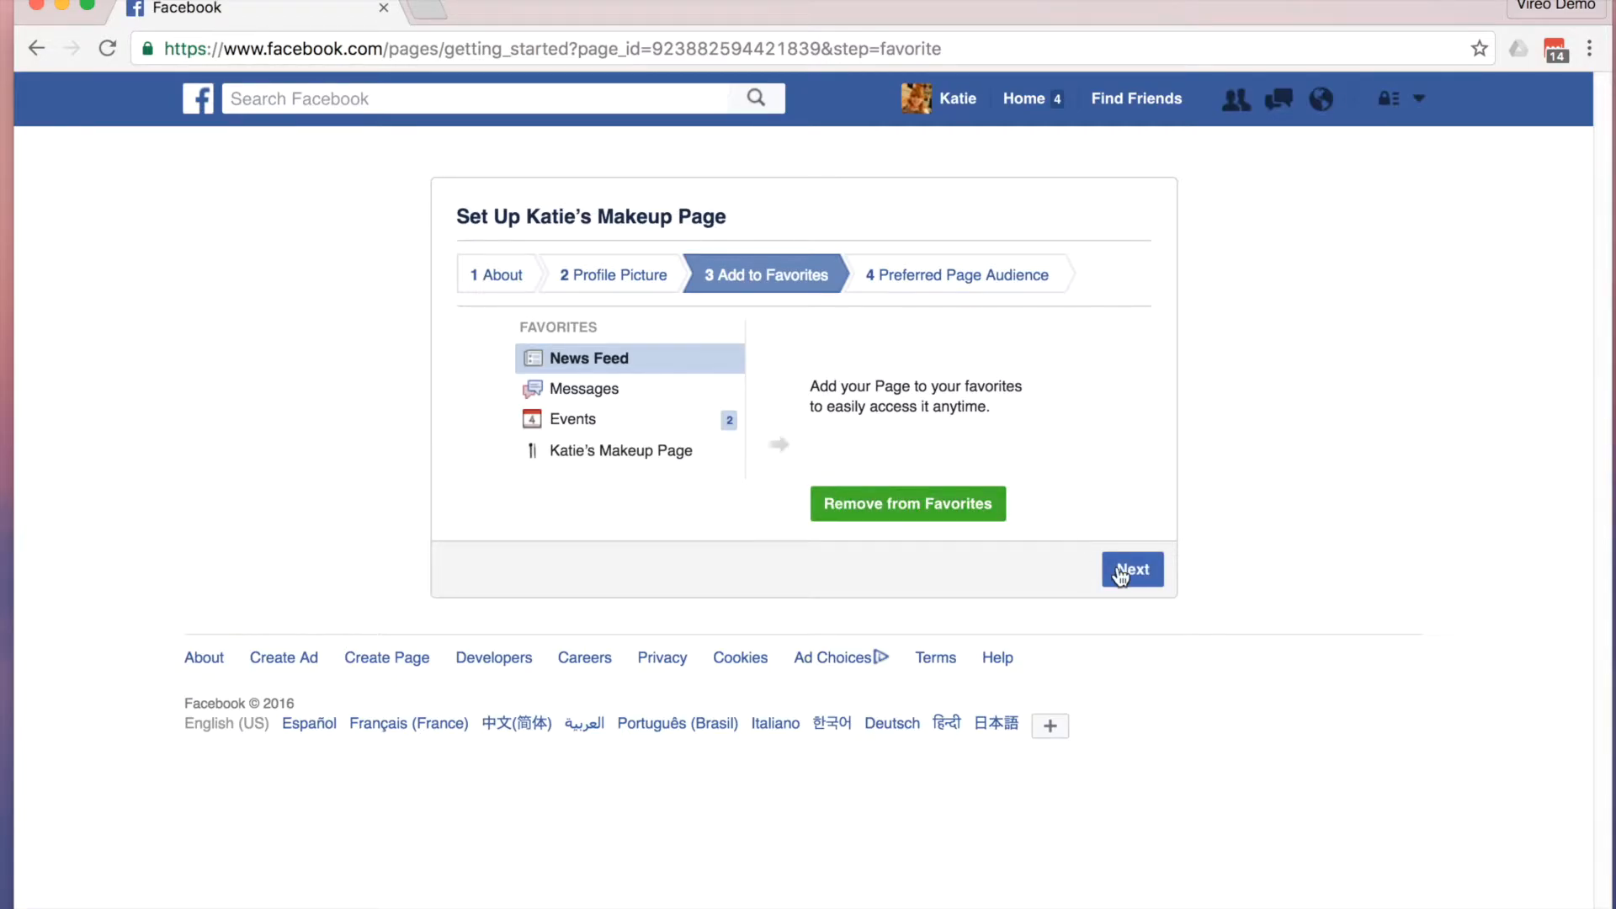
{"action": "left_click", "coordinate": [1133, 570]}
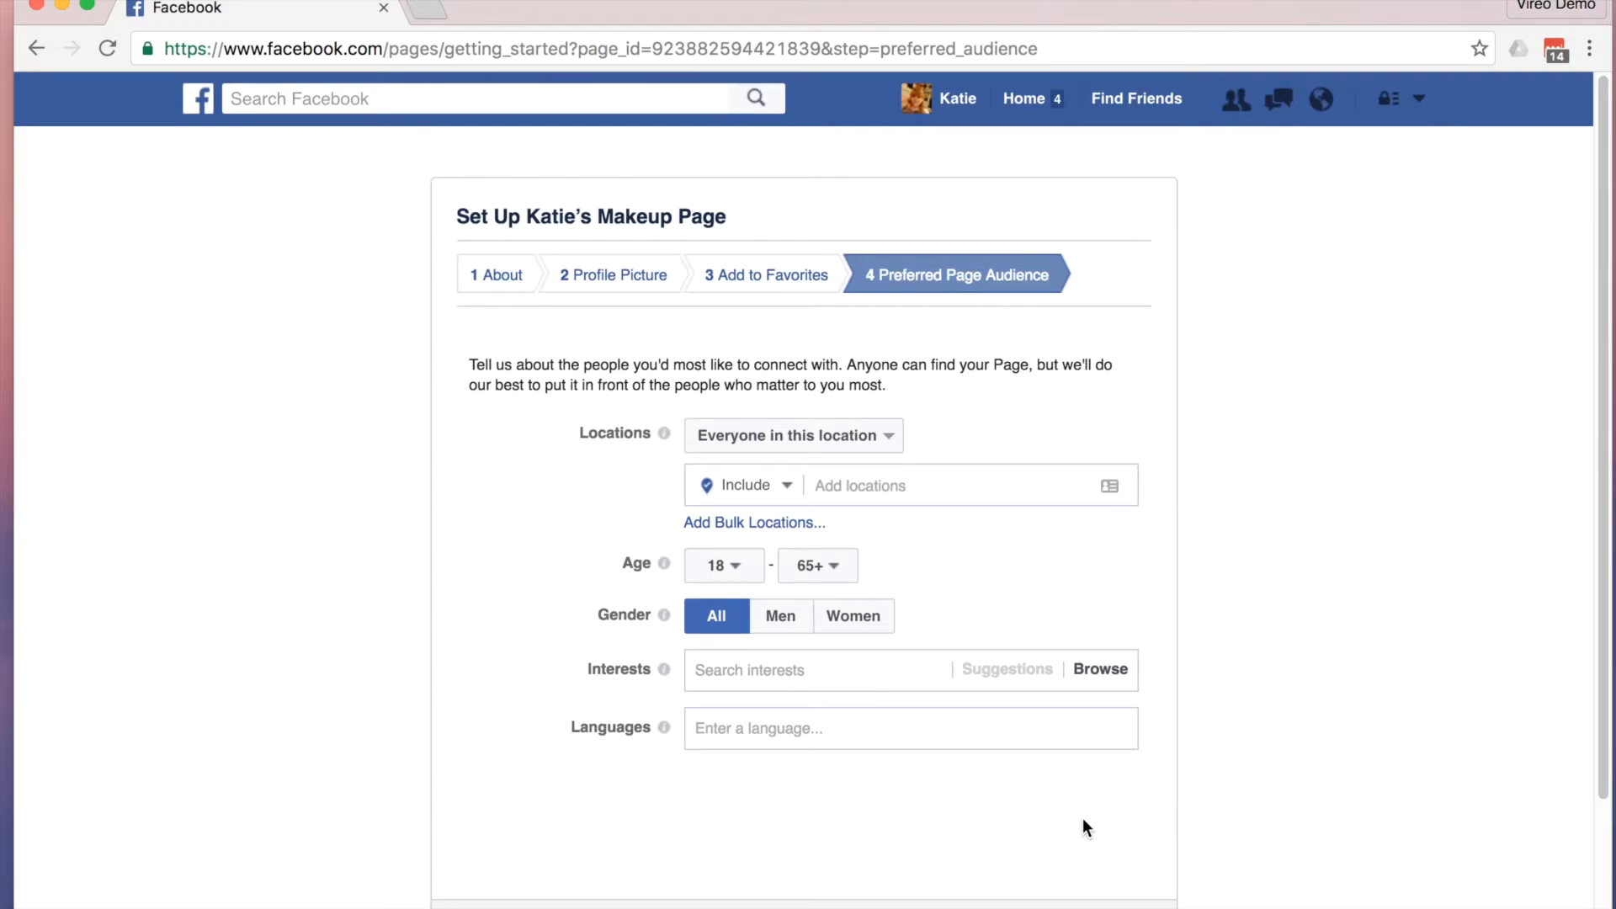
{"action": "scroll", "coordinate": [1082, 828], "scroll_direction": "down", "scroll_amount": 1}
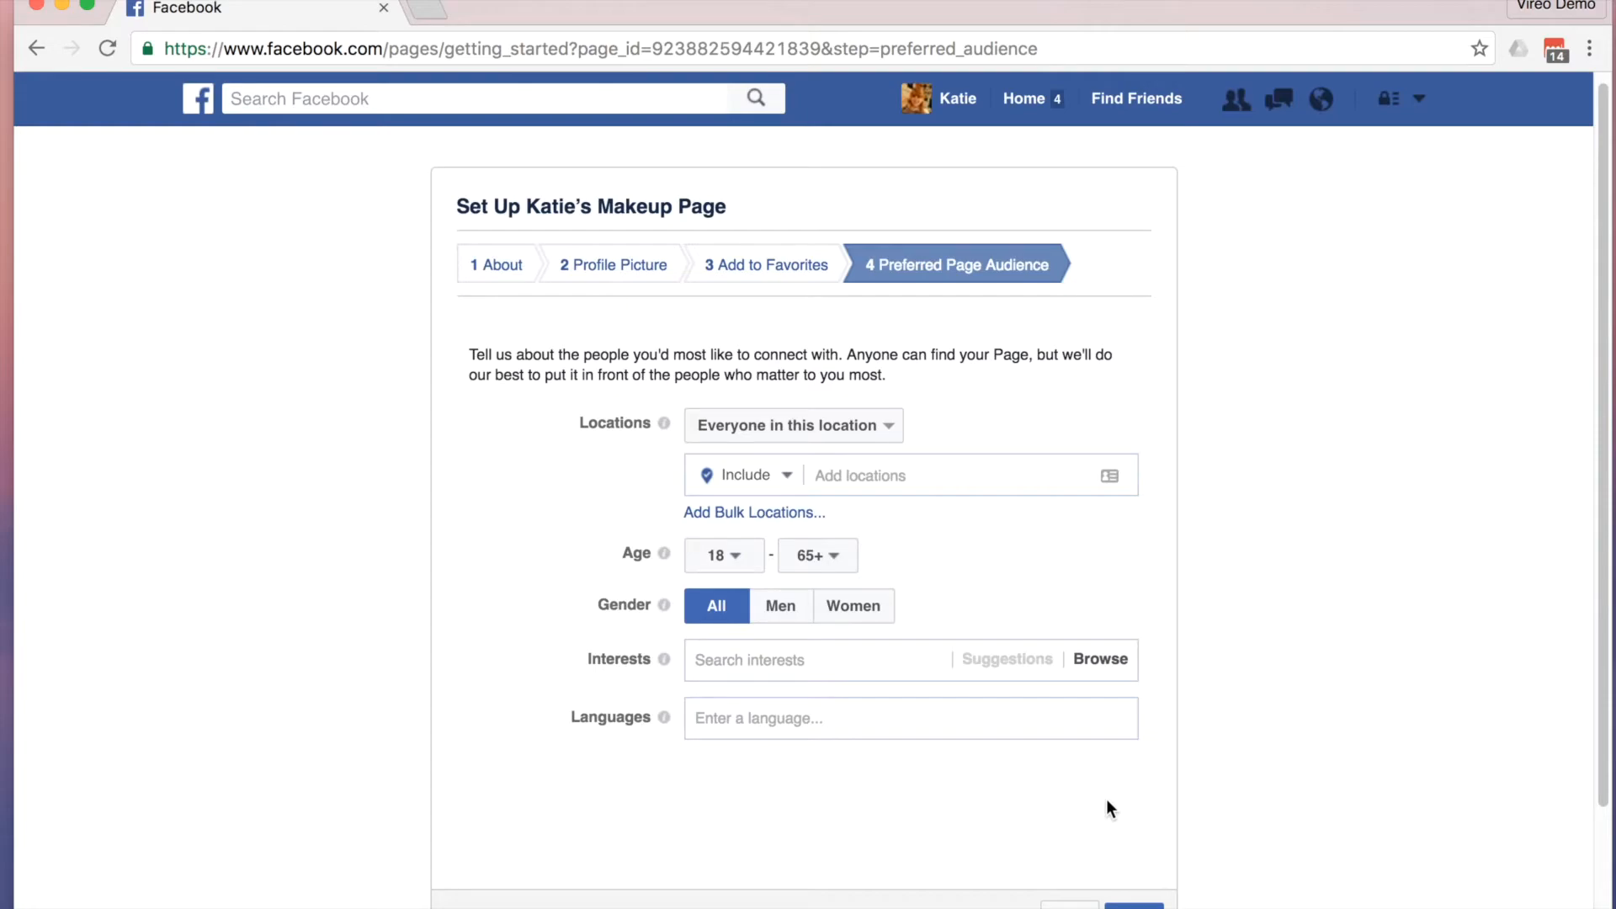
{"action": "scroll", "coordinate": [1110, 796], "scroll_direction": "down", "scroll_amount": 2}
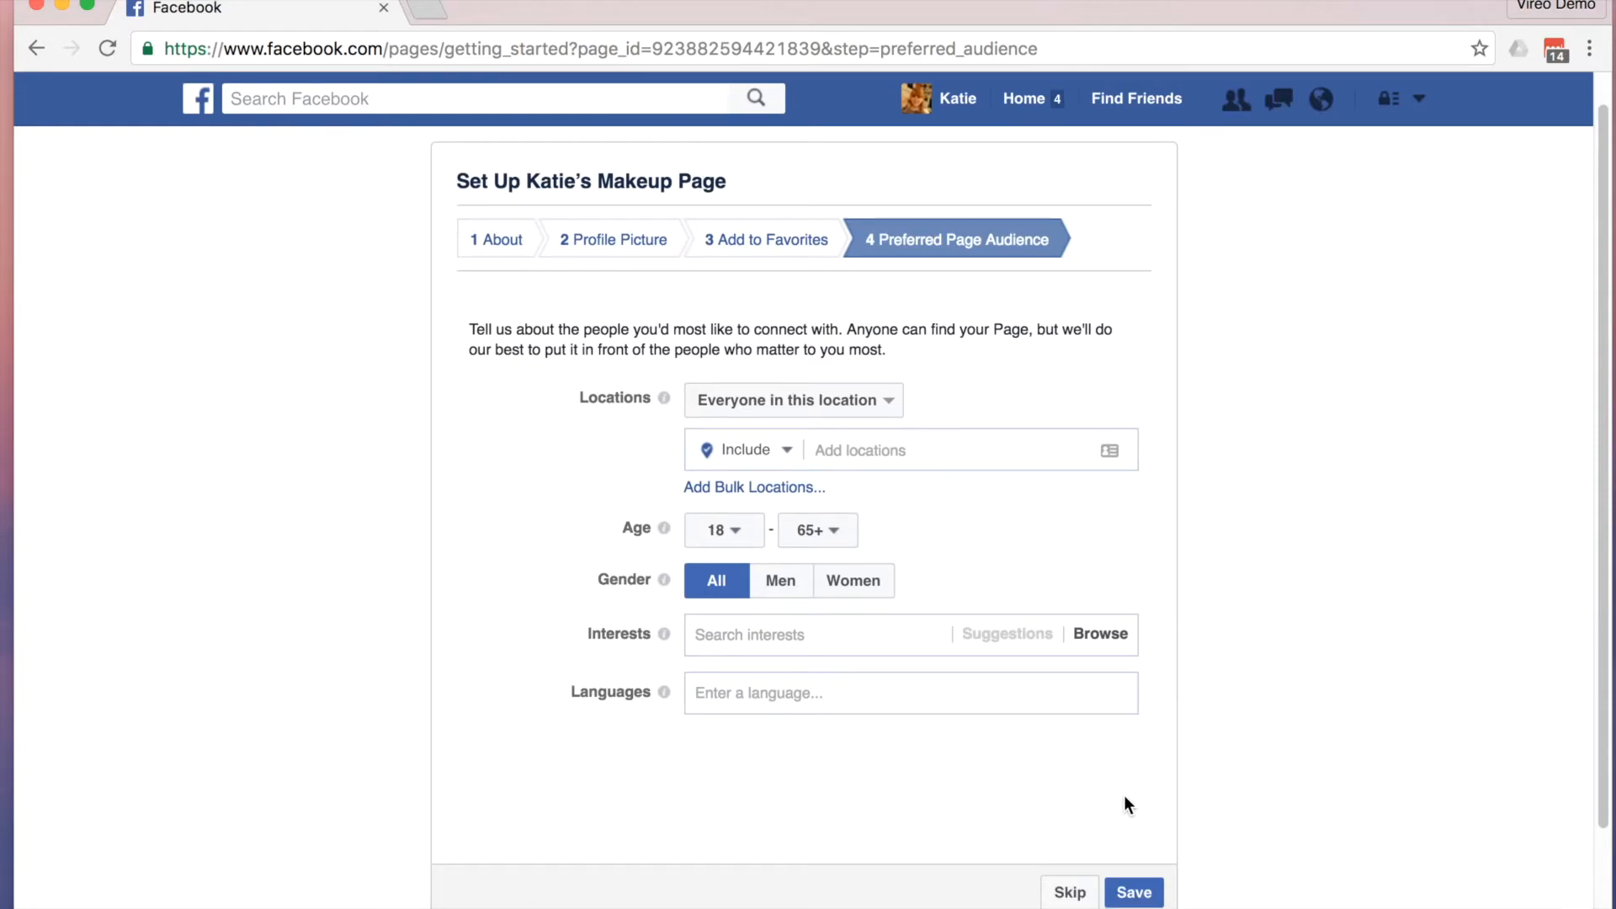
{"action": "left_click", "coordinate": [1136, 894]}
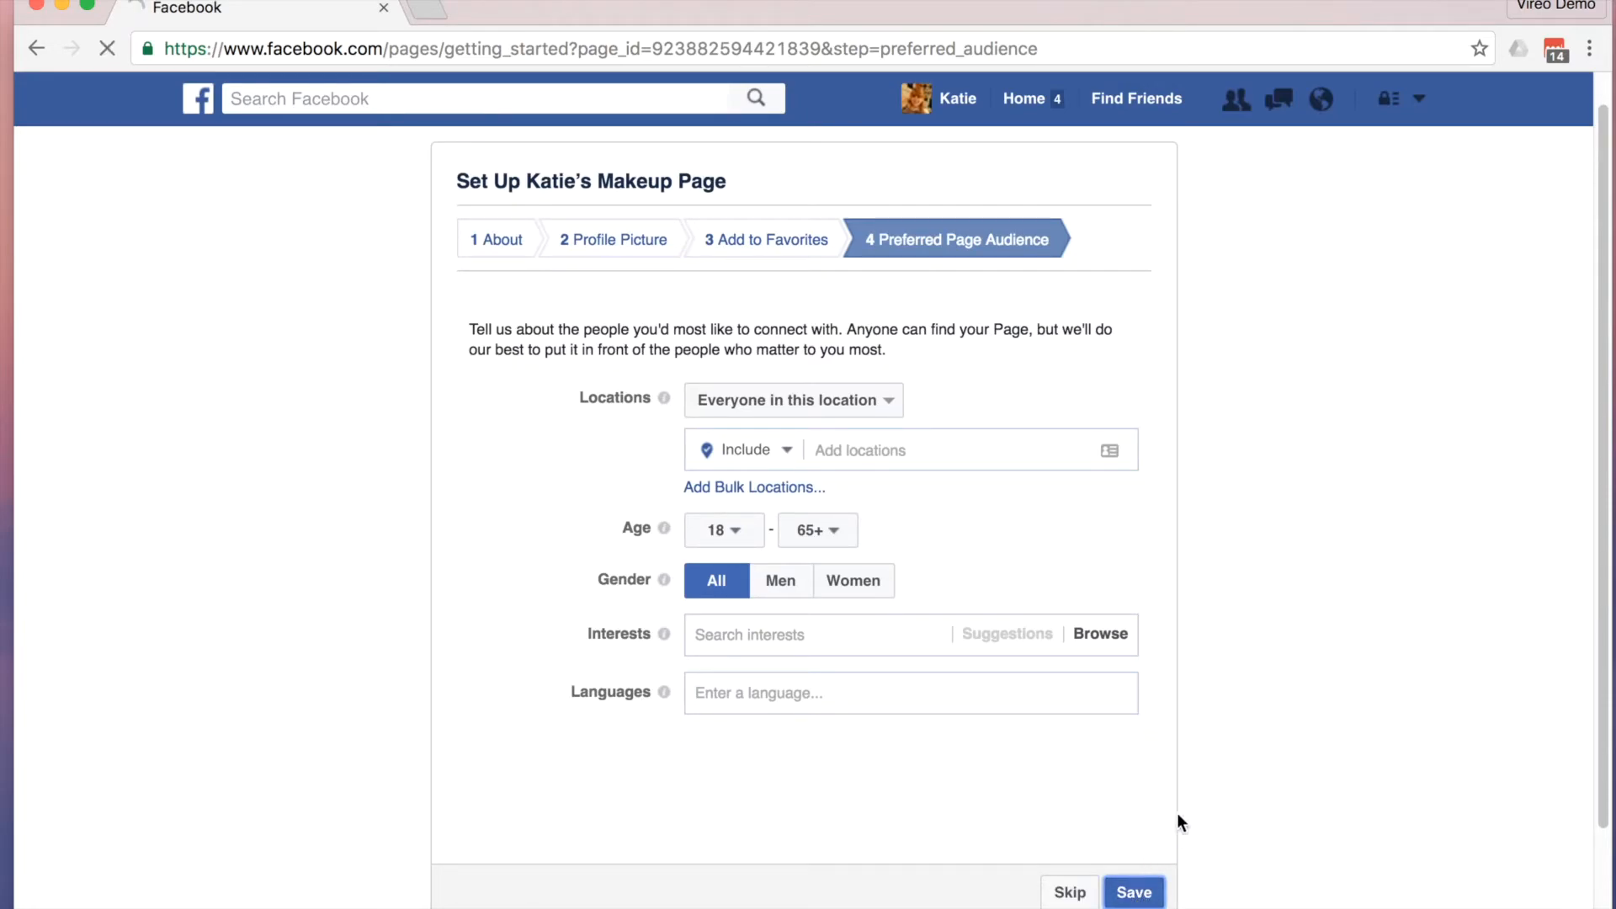